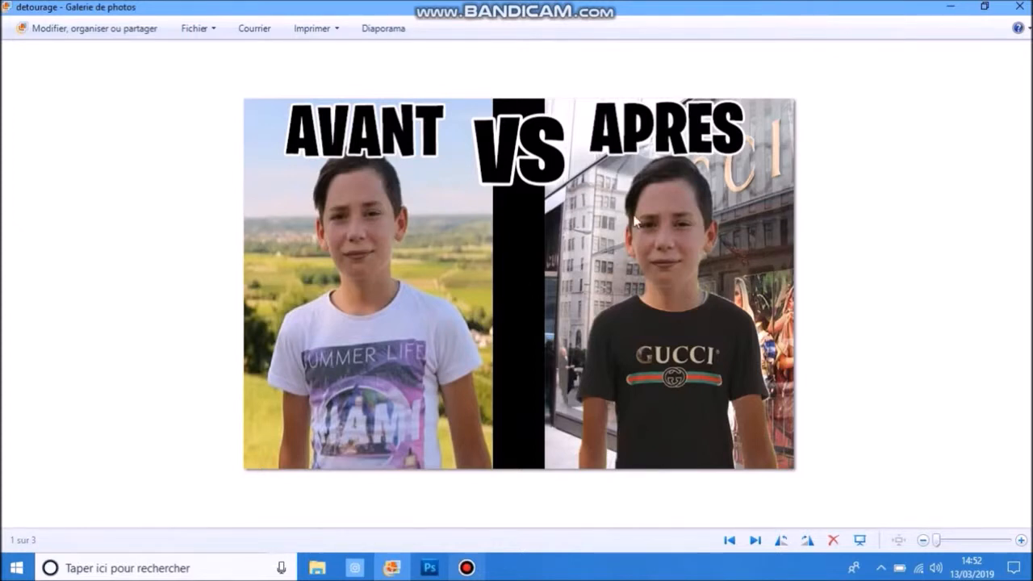
Step: Switch to Photoshop and create a new white document 1080 pixels wide and 720 pixels high at 72 pixels/inch
{"action": "left_click", "coordinate": [965, 7]}
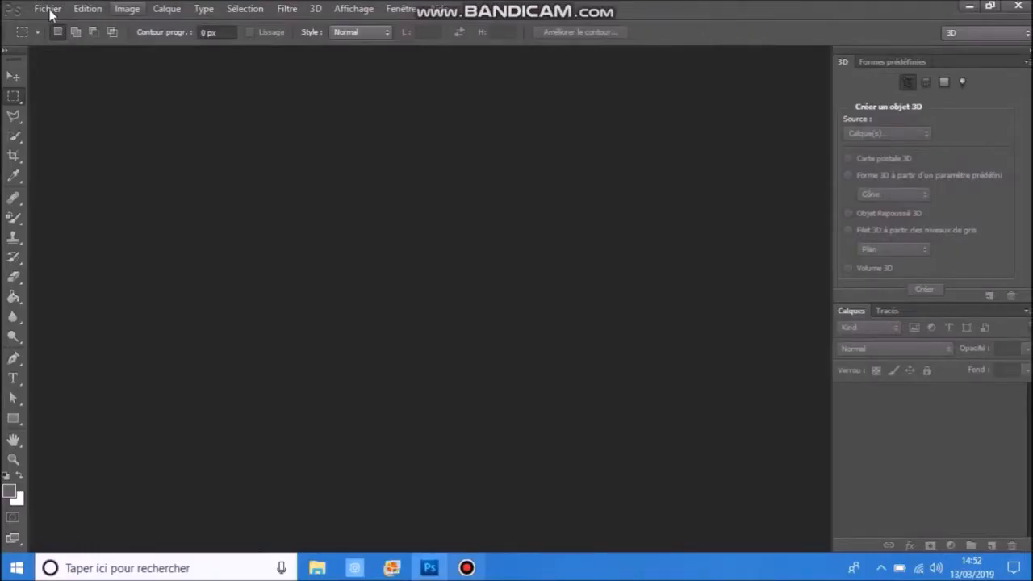
{"action": "left_click", "coordinate": [47, 9]}
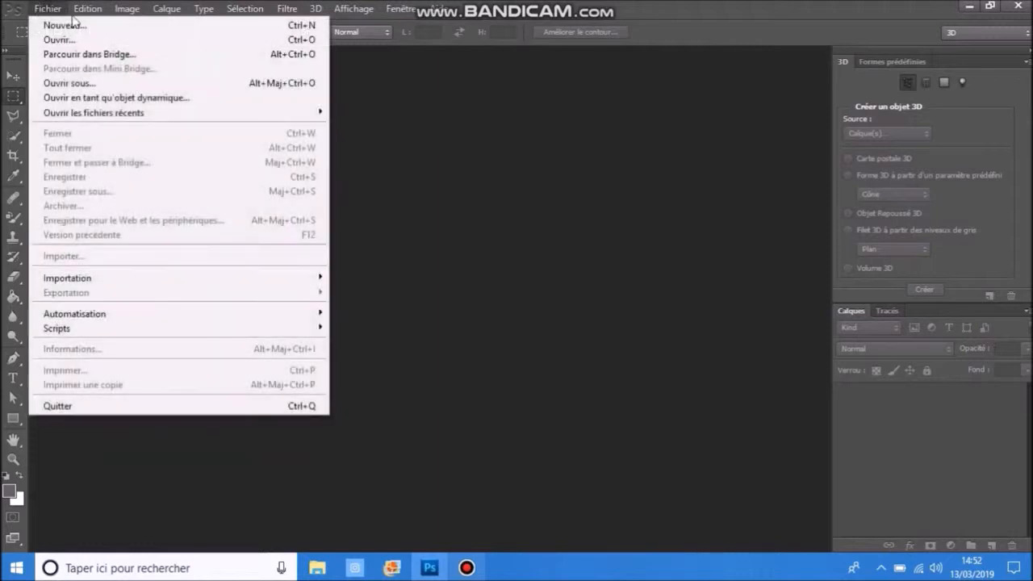
{"action": "left_click", "coordinate": [56, 26]}
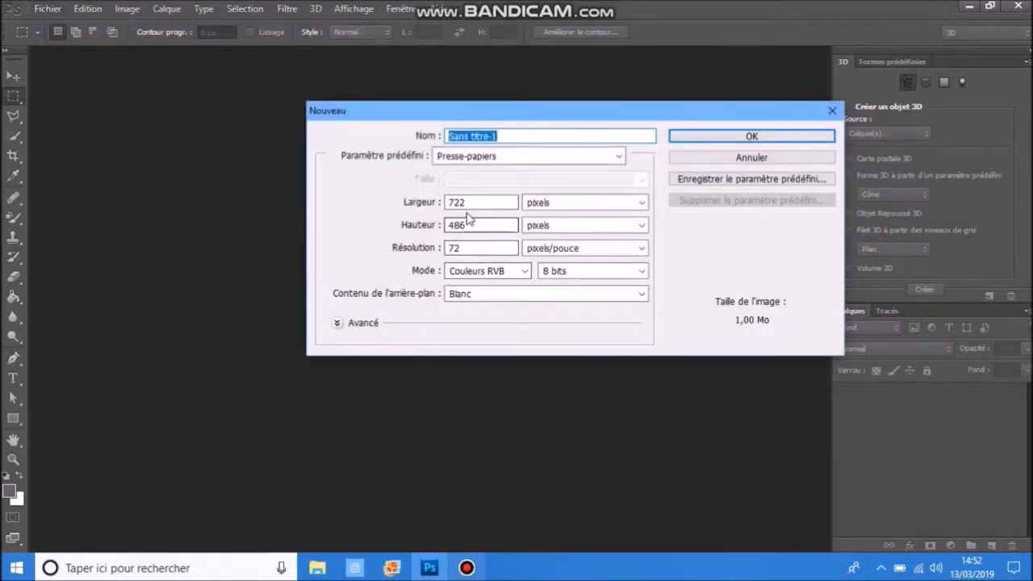
{"action": "left_click", "coordinate": [471, 202]}
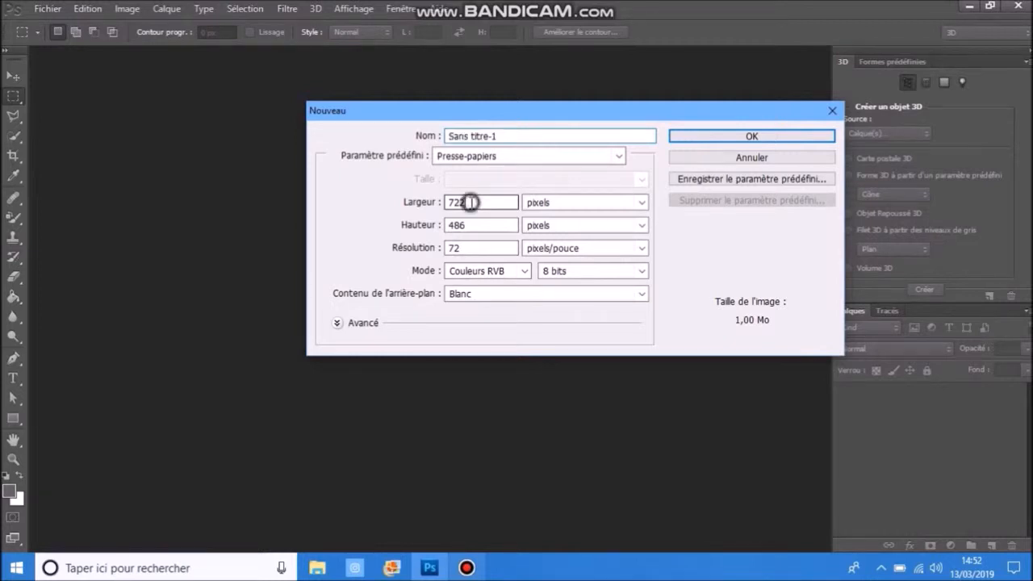
{"action": "key", "text": "BackSpace"}
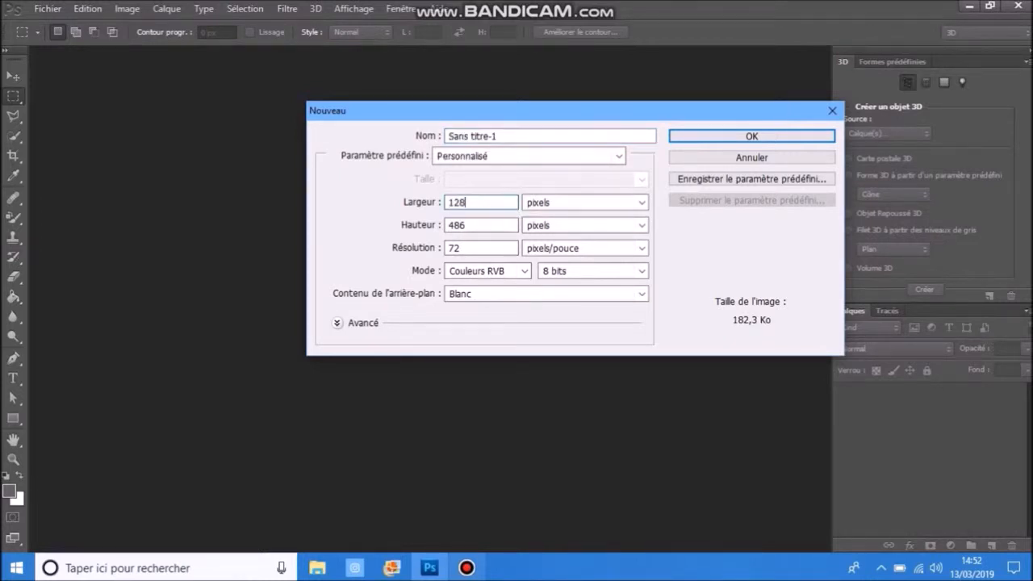
{"action": "double_click", "coordinate": [482, 224]}
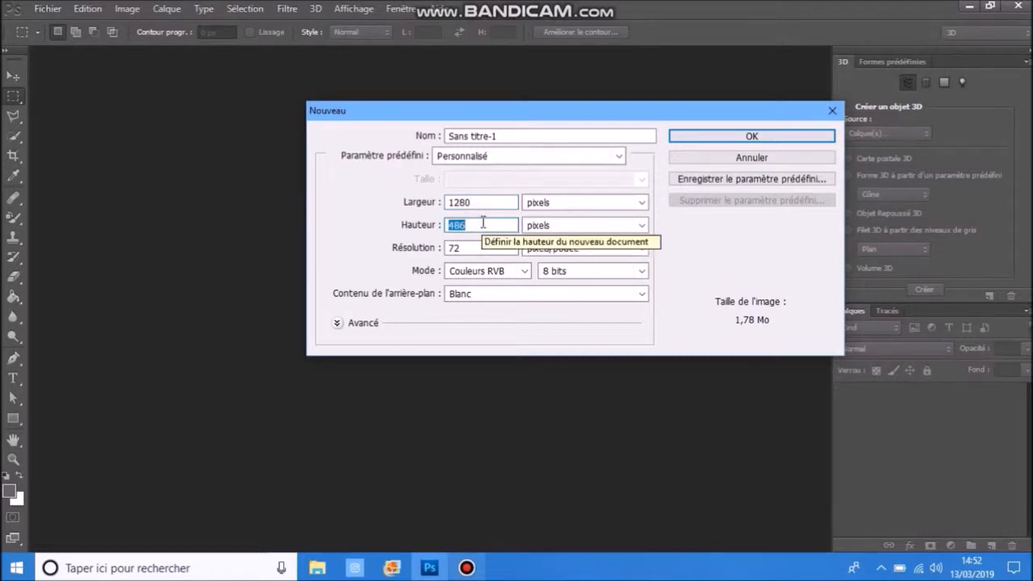
{"action": "type", "text": "720"}
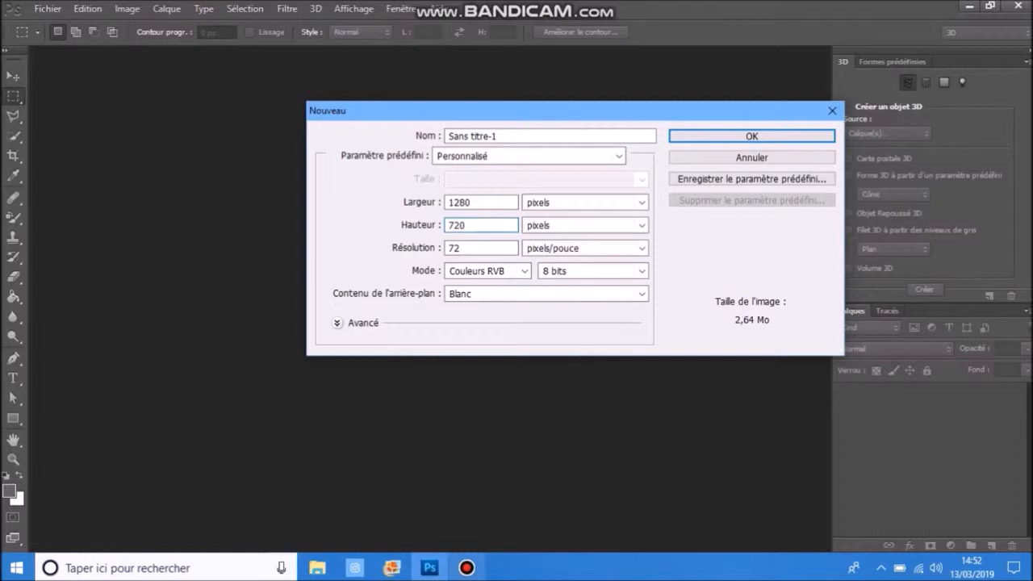
{"action": "left_click", "coordinate": [455, 202]}
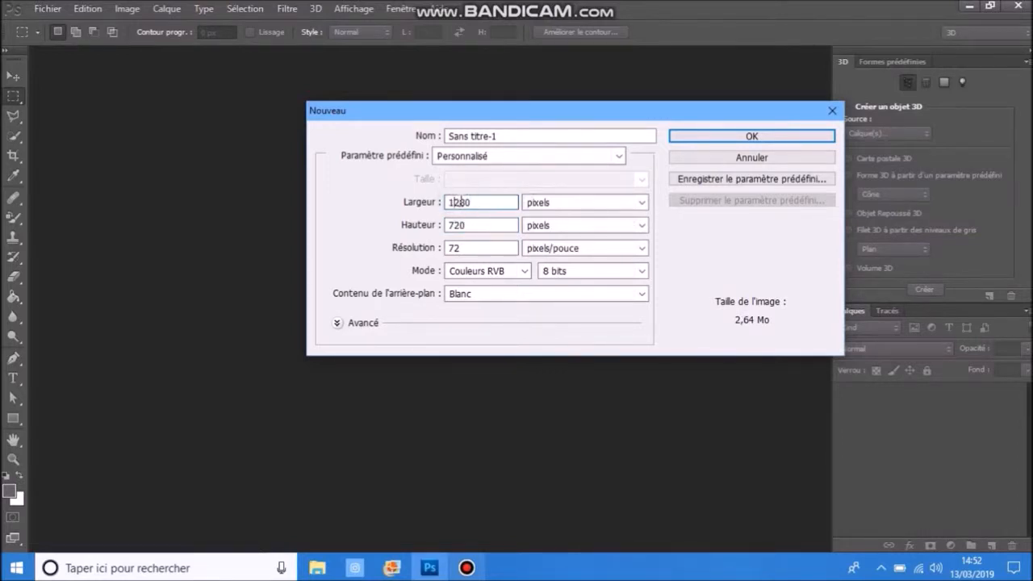
{"action": "key", "text": "BackSpace"}
{"action": "left_click", "coordinate": [705, 138]}
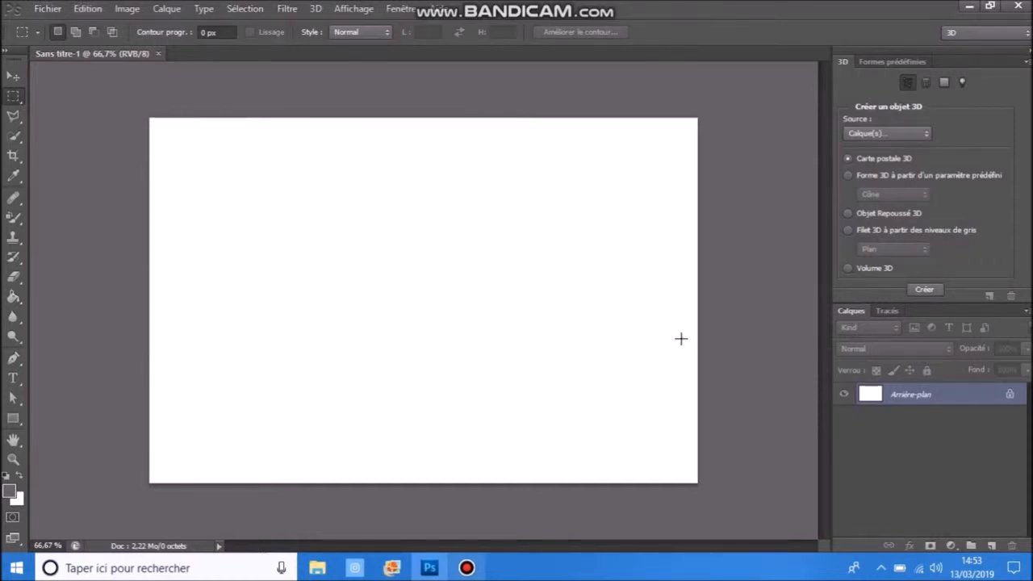
{"action": "right_click", "coordinate": [1006, 403]}
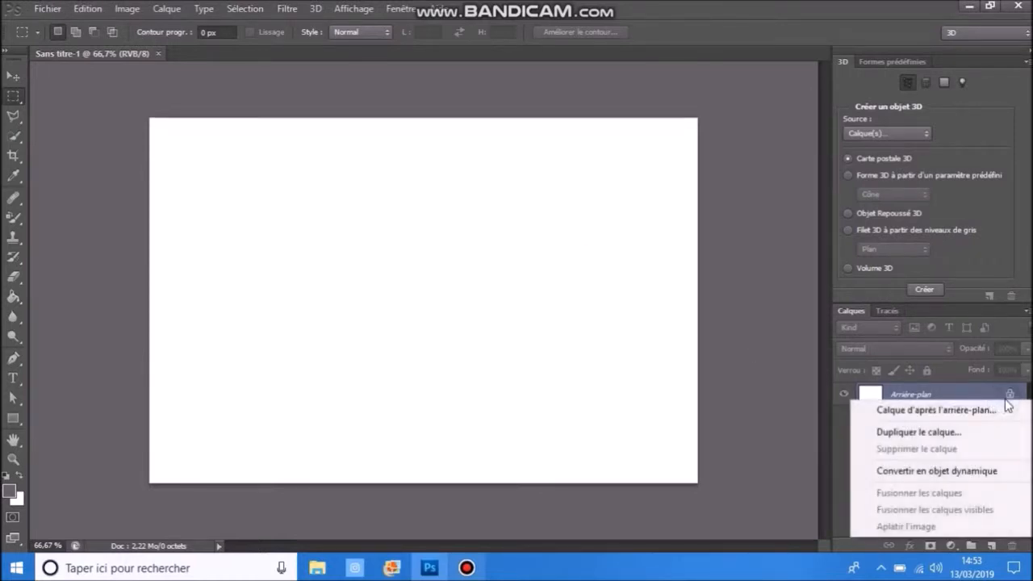
{"action": "left_click", "coordinate": [960, 373]}
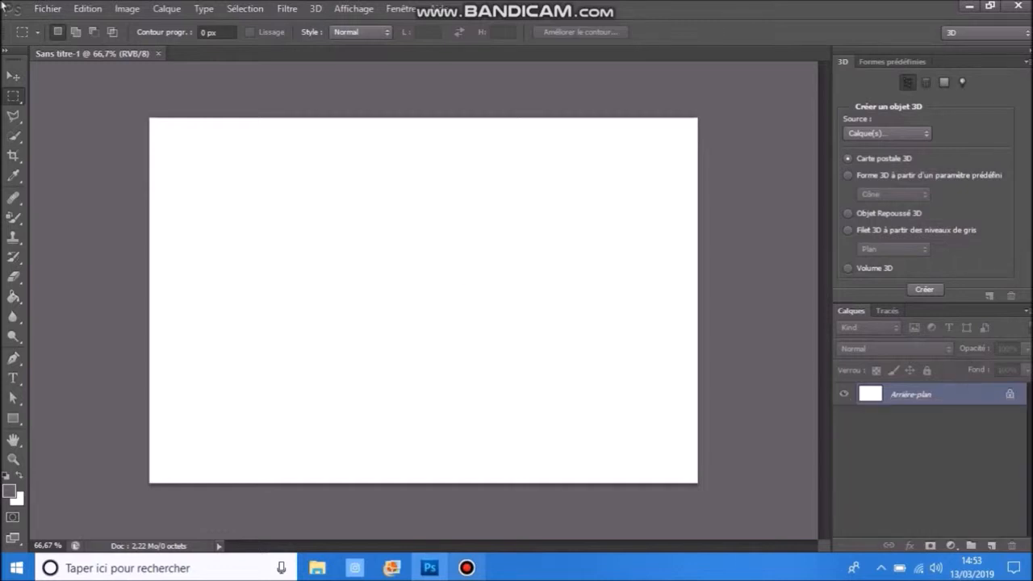
Step: Import the image Gucci-Fifth-Avenue-0 from the personnage folder inside objet into the document
{"action": "left_click", "coordinate": [57, 9]}
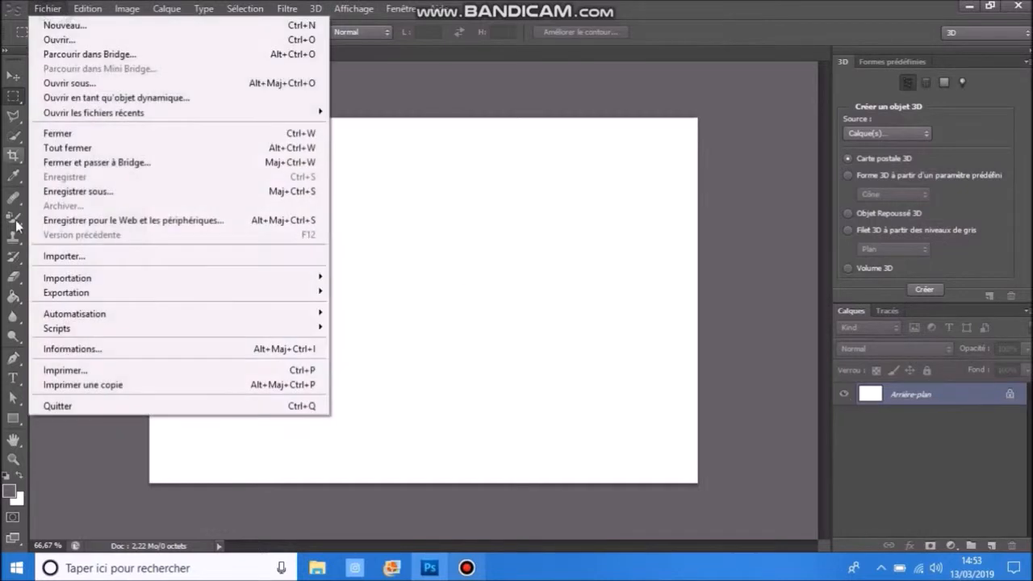
{"action": "left_click", "coordinate": [60, 257]}
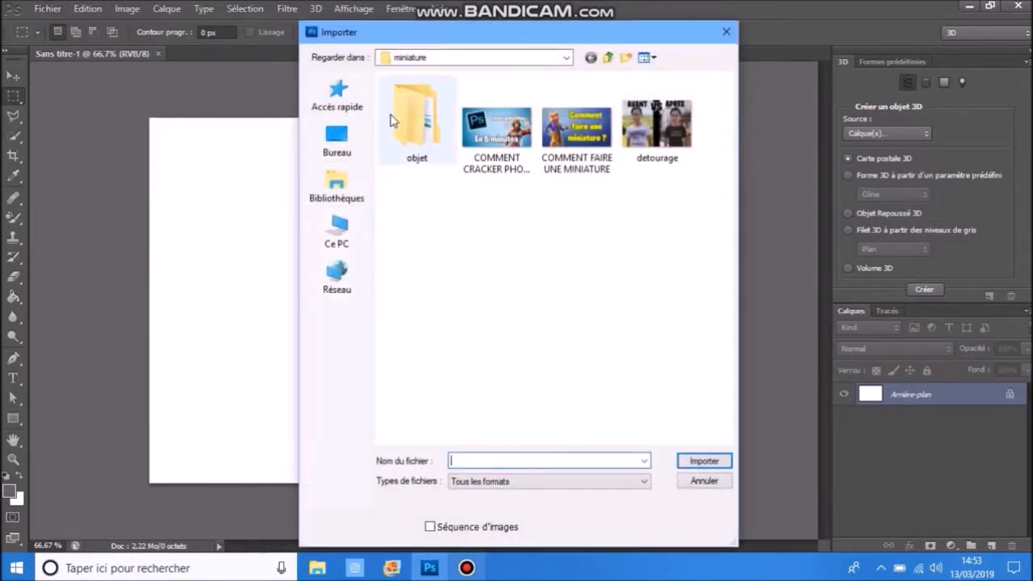
{"action": "left_click", "coordinate": [391, 118]}
{"action": "double_click", "coordinate": [391, 119]}
{"action": "double_click", "coordinate": [569, 130]}
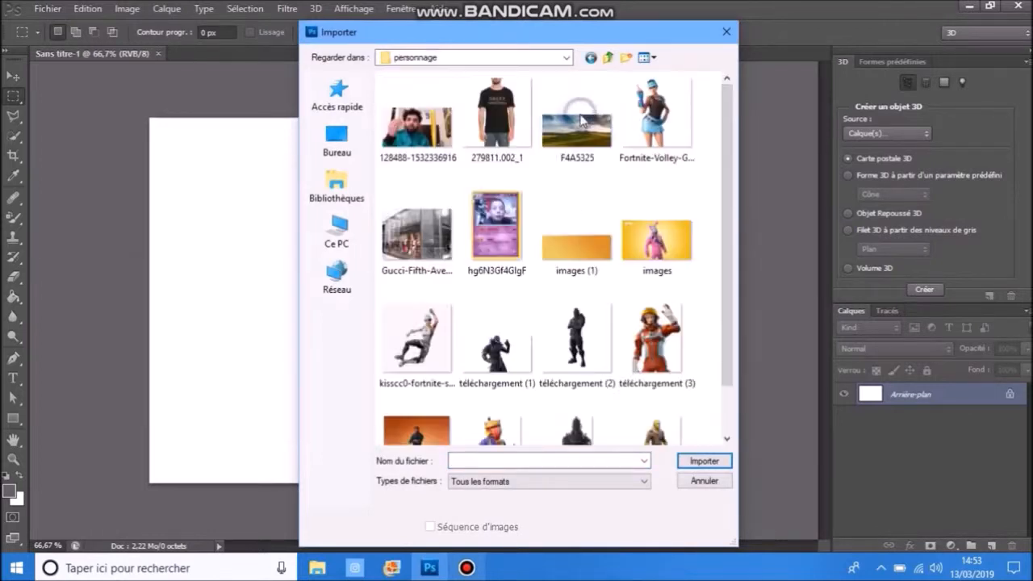
{"action": "left_click", "coordinate": [416, 234]}
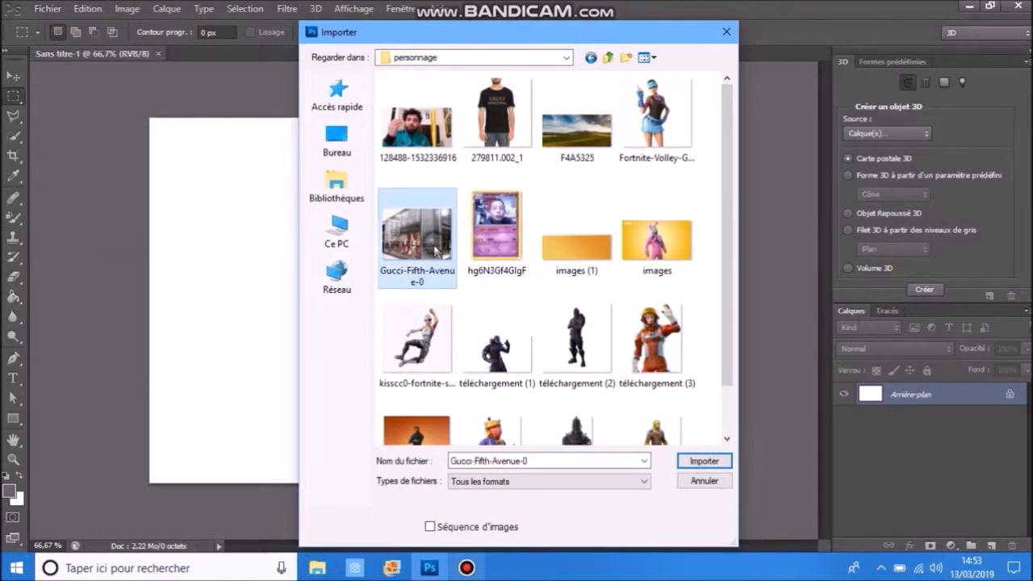
{"action": "left_click", "coordinate": [728, 463]}
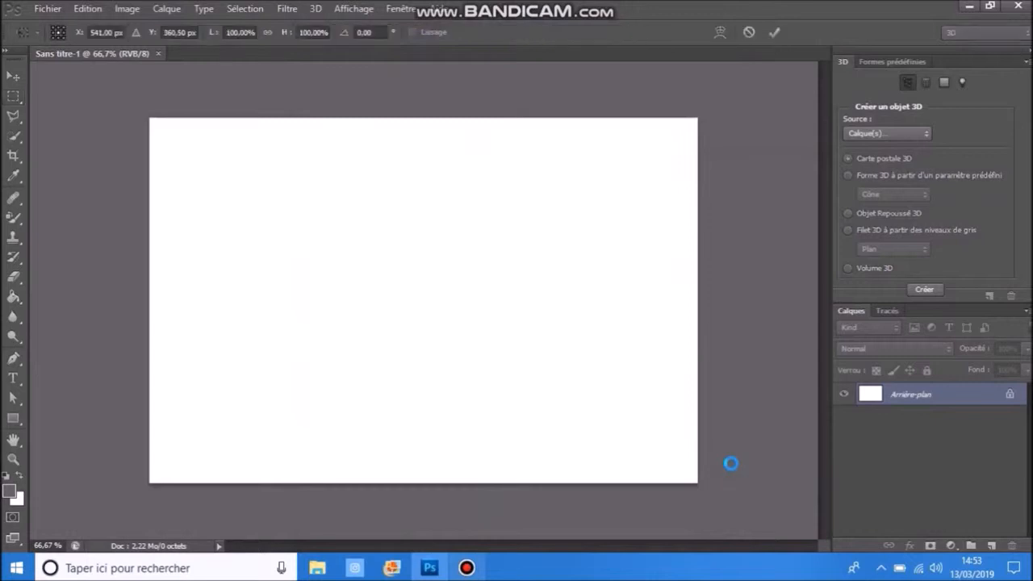
Step: Move the Gucci storefront image to the canvas corner and stretch it to cover the whole canvas
{"action": "left_click_drag", "start_coordinate": [504, 334], "coordinate": [408, 285]}
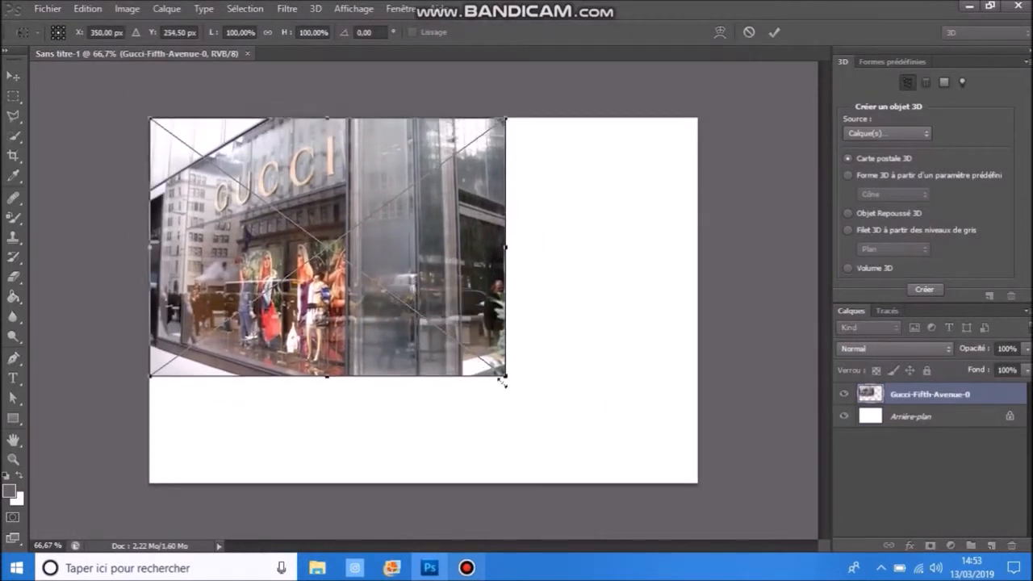
{"action": "left_click_drag", "start_coordinate": [508, 375], "coordinate": [699, 485]}
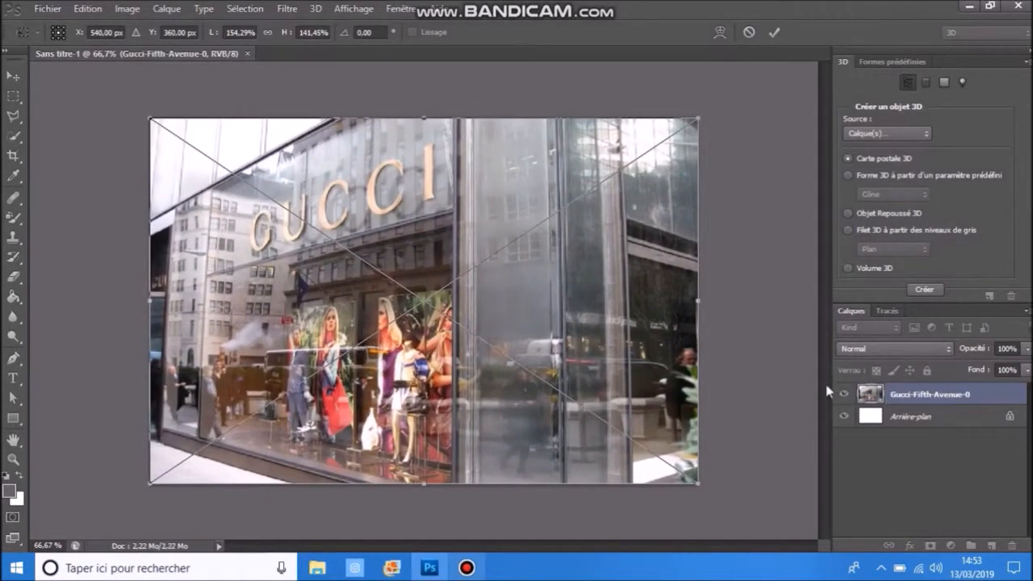
{"action": "left_click", "coordinate": [772, 34]}
Step: Import the Capture photo of the boy above the storefront image
{"action": "left_click", "coordinate": [48, 8]}
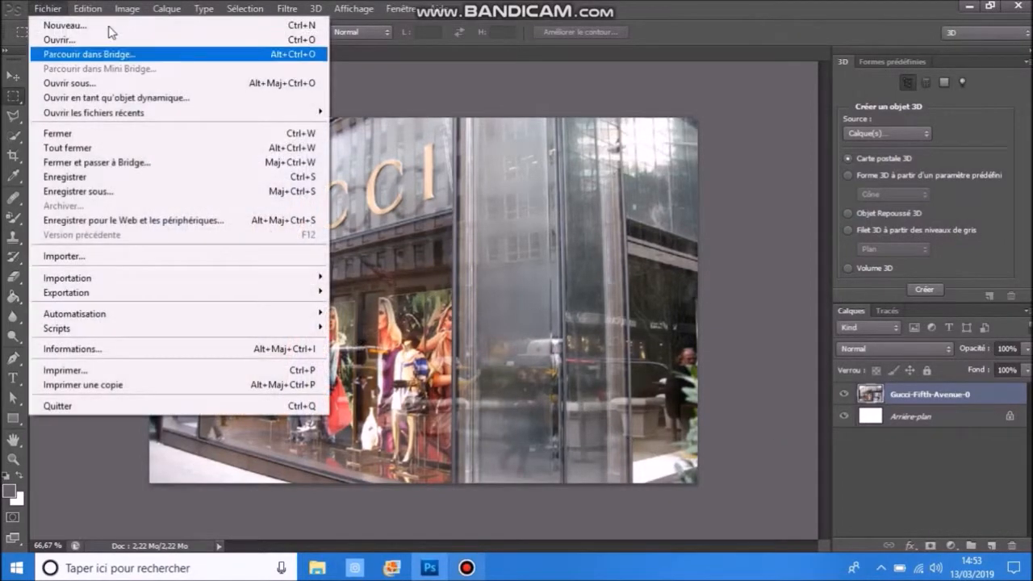
{"action": "left_click", "coordinate": [107, 255]}
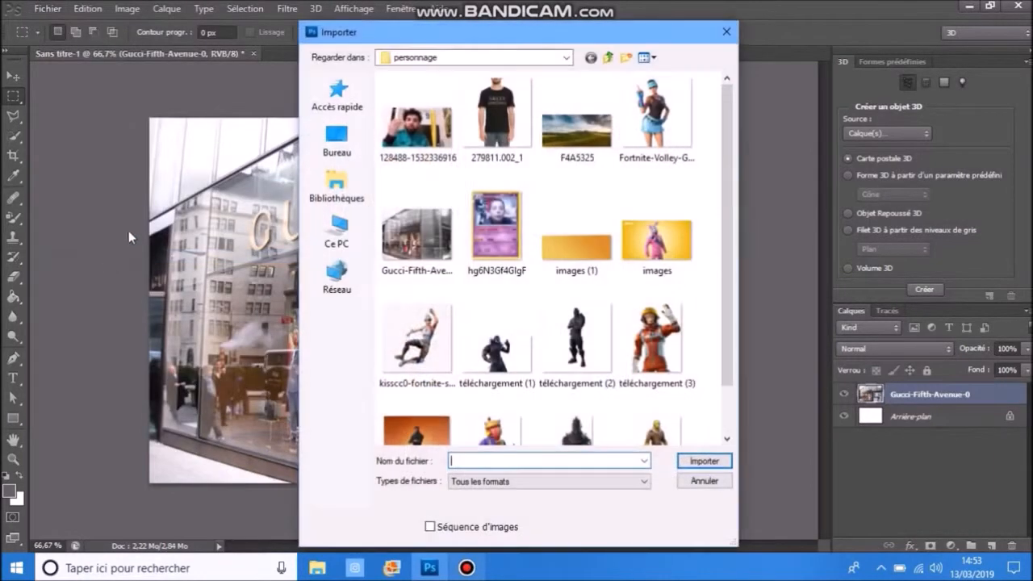
{"action": "left_click", "coordinate": [567, 59]}
{"action": "left_click", "coordinate": [433, 137]}
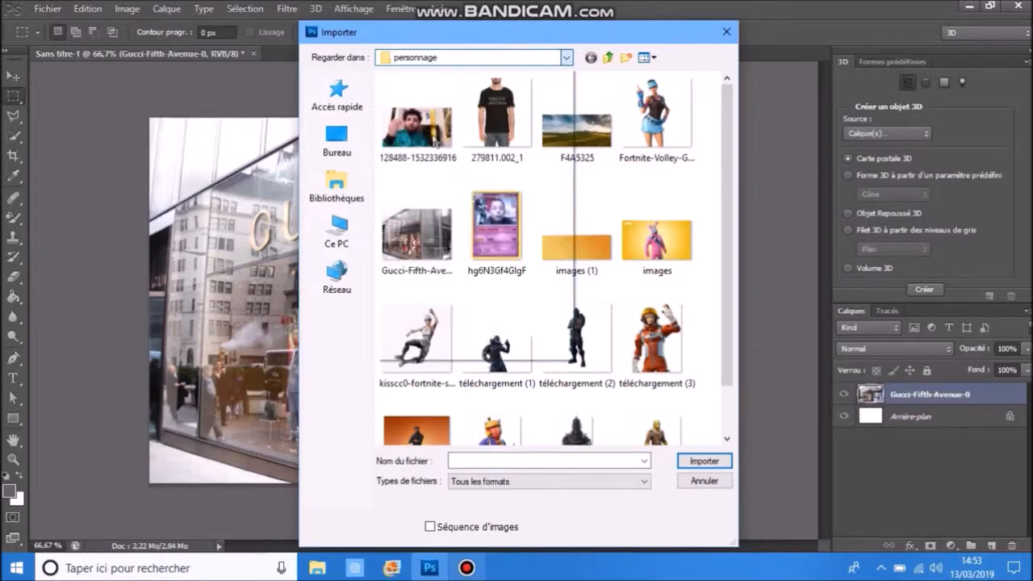
{"action": "left_click", "coordinate": [657, 125]}
{"action": "left_click", "coordinate": [702, 460]}
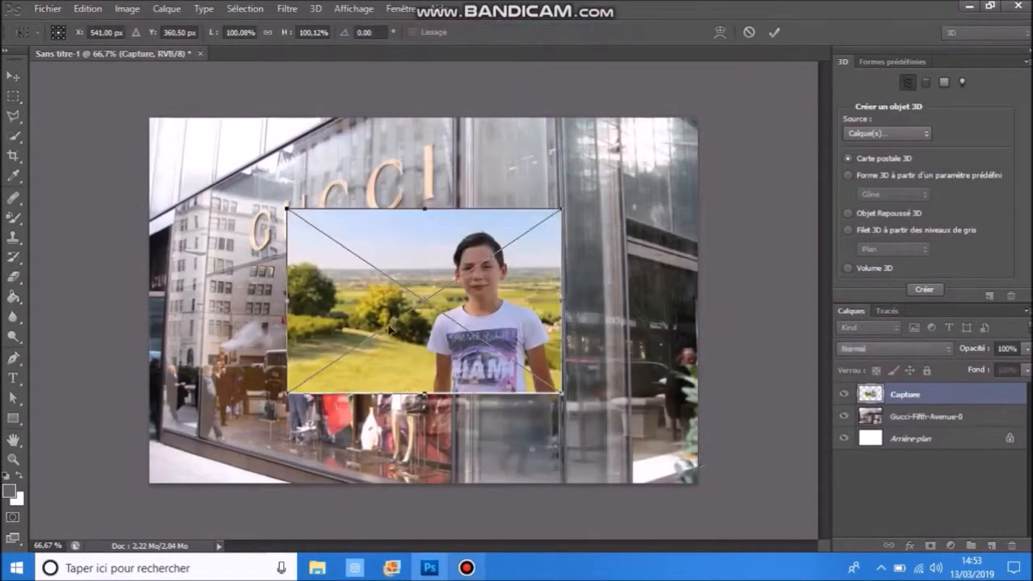
Step: Enlarge the boy's photo to about 182% by 181% and position it near the middle of the canvas
{"action": "left_click_drag", "start_coordinate": [287, 208], "coordinate": [149, 119]}
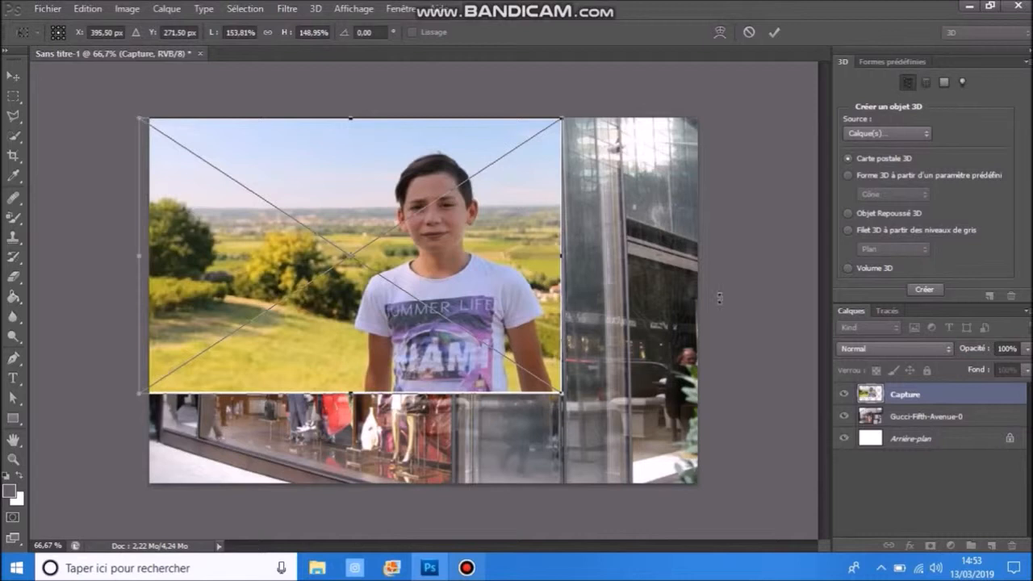
{"action": "left_click_drag", "start_coordinate": [563, 393], "coordinate": [638, 452]}
{"action": "left_click_drag", "start_coordinate": [536, 362], "coordinate": [561, 382]}
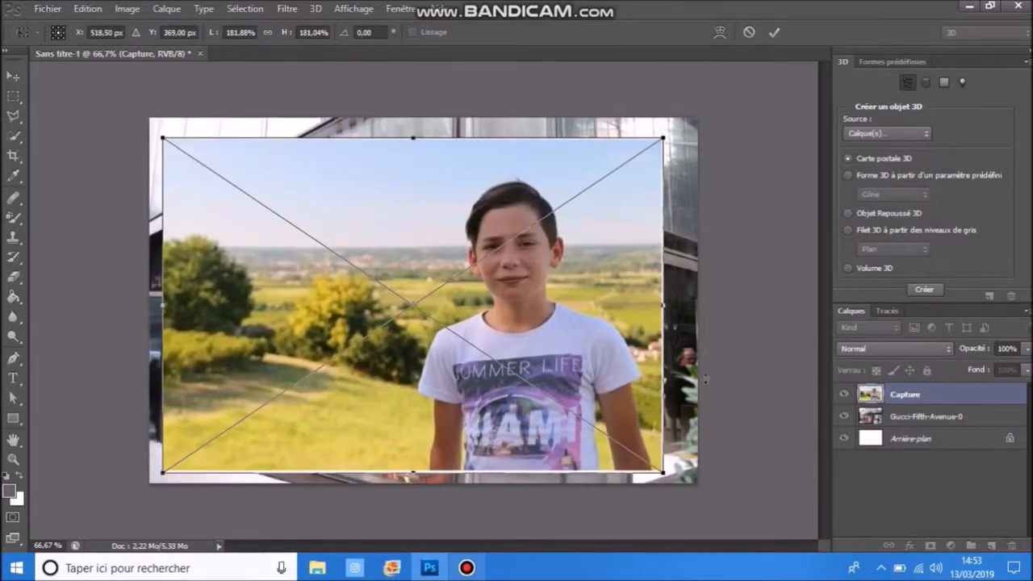
{"action": "left_click", "coordinate": [781, 31]}
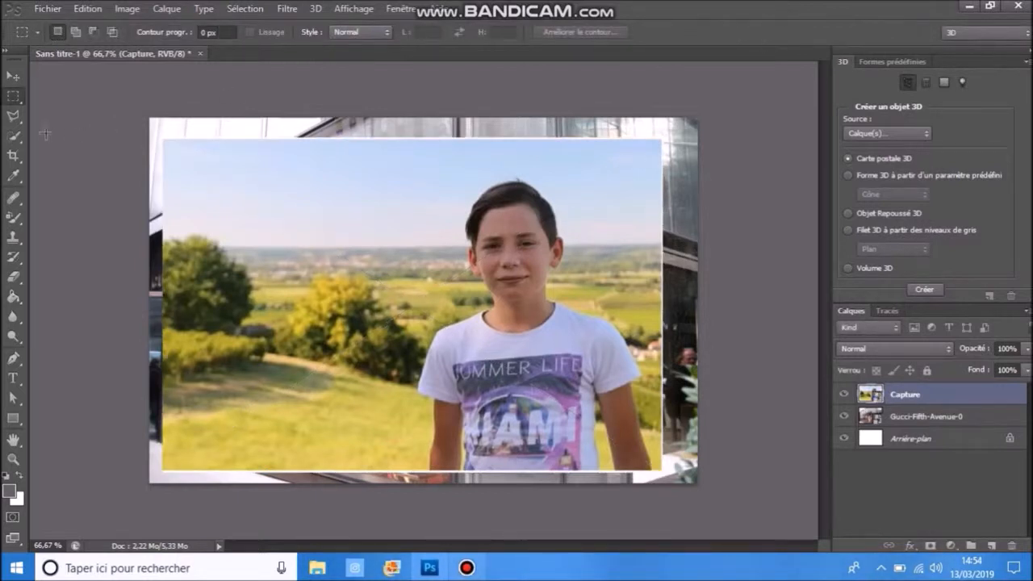
Step: Select the boy's body, arms and head with the Quick Selection tool using a 25 px brush
{"action": "left_click", "coordinate": [14, 139]}
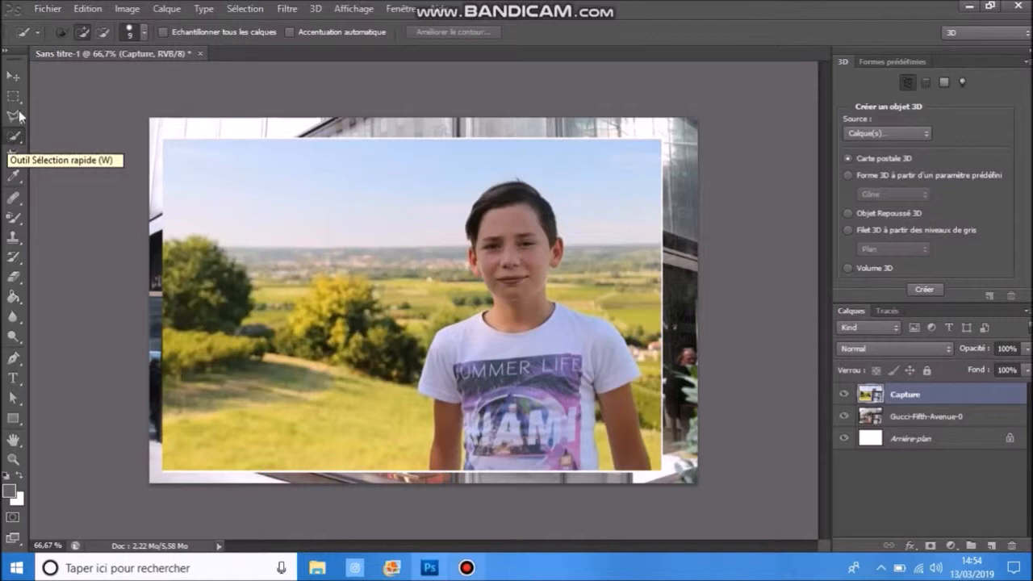
{"action": "left_click", "coordinate": [140, 35]}
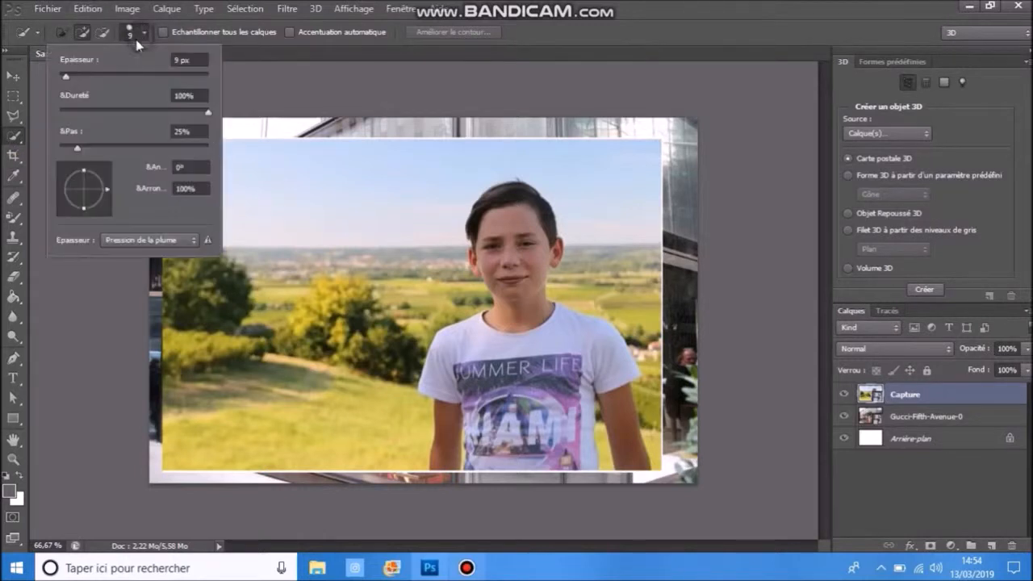
{"action": "left_click", "coordinate": [77, 74]}
{"action": "mouse_move", "coordinate": [518, 327]}
{"action": "left_mouse_down"}
{"action": "mouse_move", "coordinate": [496, 347]}
{"action": "mouse_move", "coordinate": [507, 350]}
{"action": "mouse_move", "coordinate": [514, 438]}
{"action": "mouse_move", "coordinate": [487, 457]}
{"action": "mouse_move", "coordinate": [599, 424]}
{"action": "mouse_move", "coordinate": [623, 448]}
{"action": "left_mouse_up"}
{"action": "left_click", "coordinate": [452, 444]}
{"action": "mouse_move", "coordinate": [521, 259]}
{"action": "left_mouse_down"}
{"action": "mouse_move", "coordinate": [506, 291]}
{"action": "mouse_move", "coordinate": [479, 265]}
{"action": "left_mouse_up"}
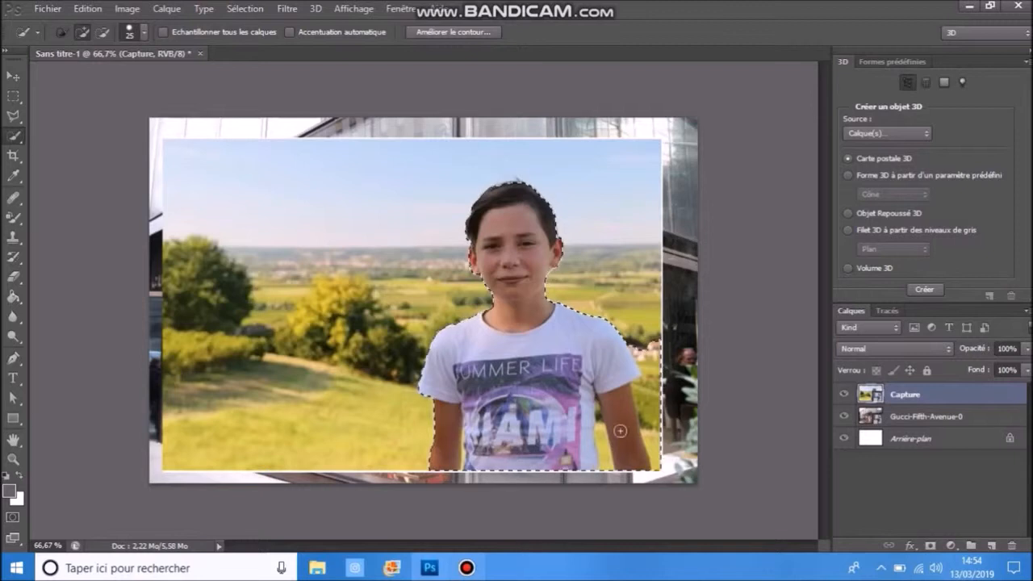
Step: Subtract the background strip between the boy's arm and the photo's right edge from the selection
{"action": "left_click", "coordinate": [102, 31]}
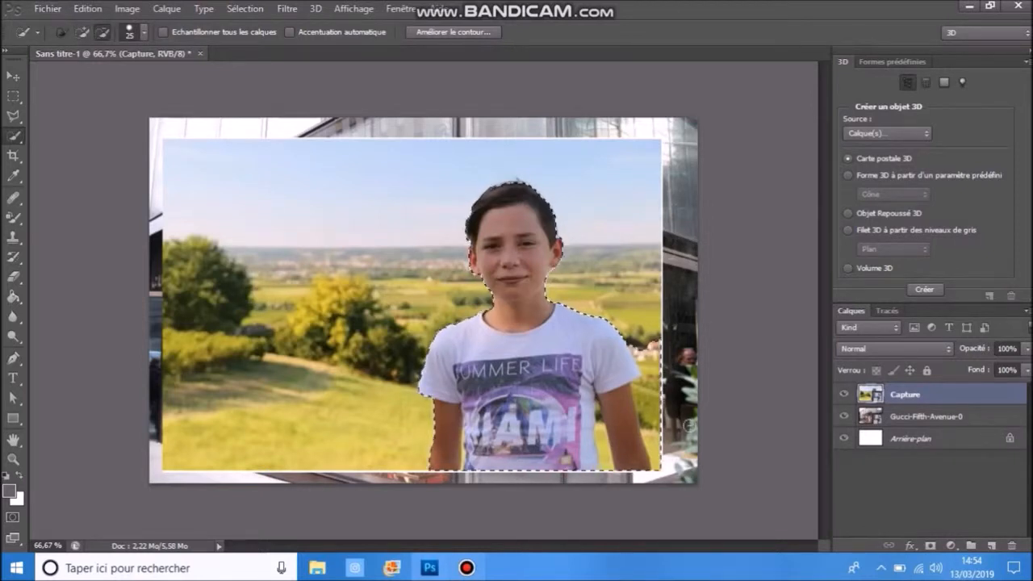
{"action": "mouse_move", "coordinate": [644, 411]}
{"action": "left_mouse_down"}
{"action": "mouse_move", "coordinate": [654, 358]}
{"action": "mouse_move", "coordinate": [645, 355]}
{"action": "left_mouse_up"}
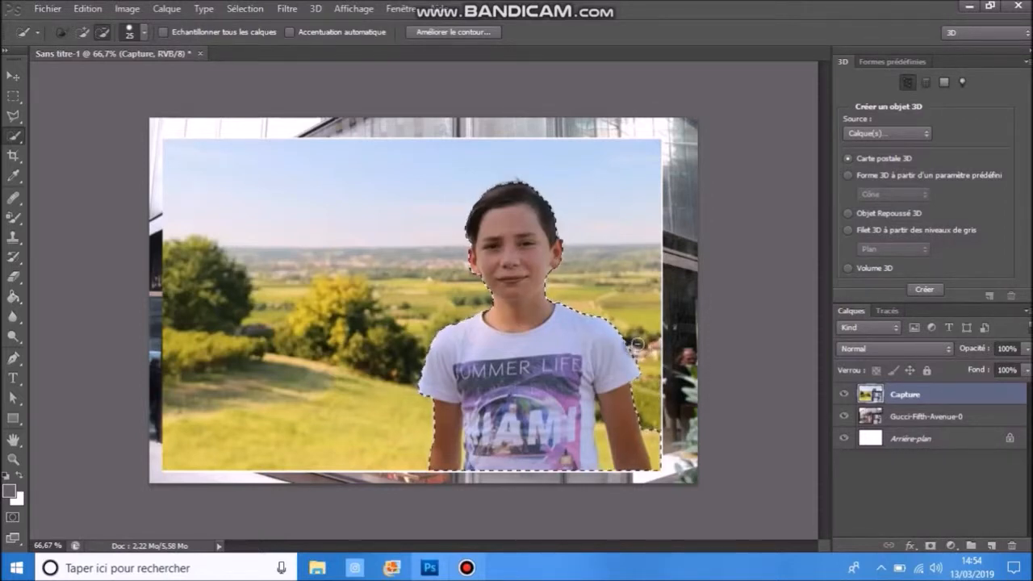
{"action": "left_click_drag", "start_coordinate": [660, 463], "coordinate": [655, 440]}
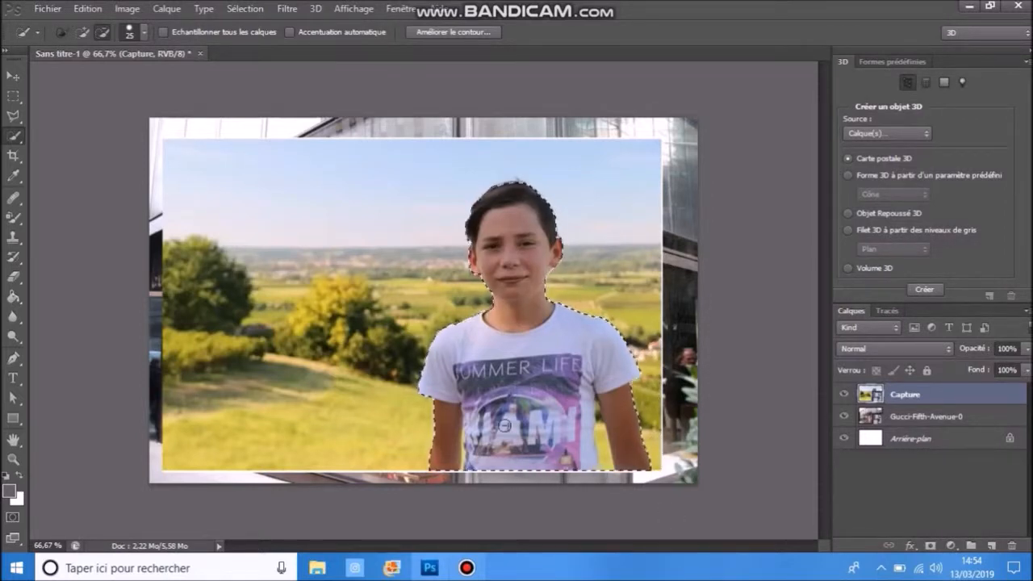
Step: Reduce the selection brush to 8 px and subtract the background gaps between the boy's arms and torso
{"action": "left_click", "coordinate": [137, 33]}
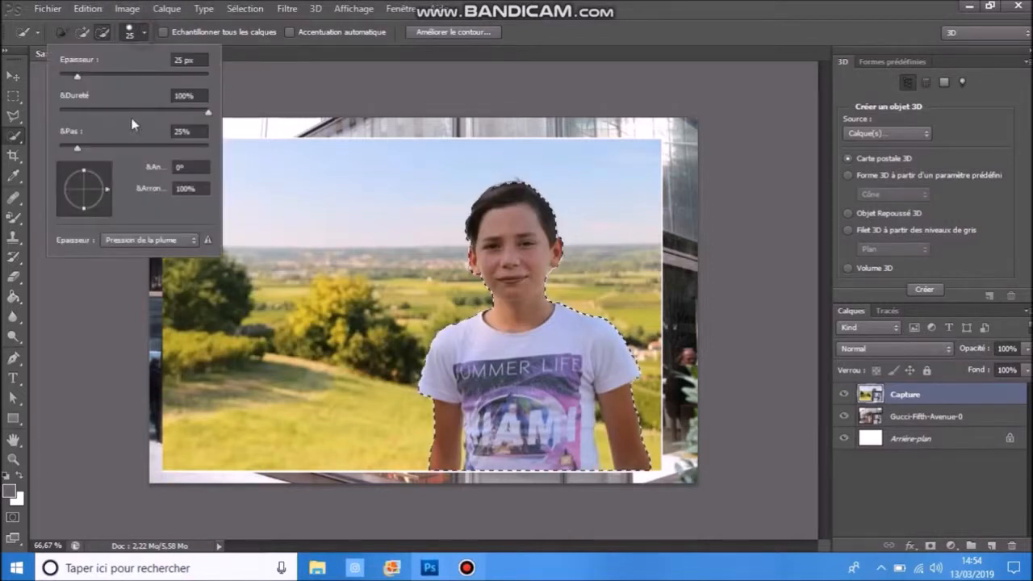
{"action": "left_click_drag", "start_coordinate": [75, 69], "coordinate": [64, 73]}
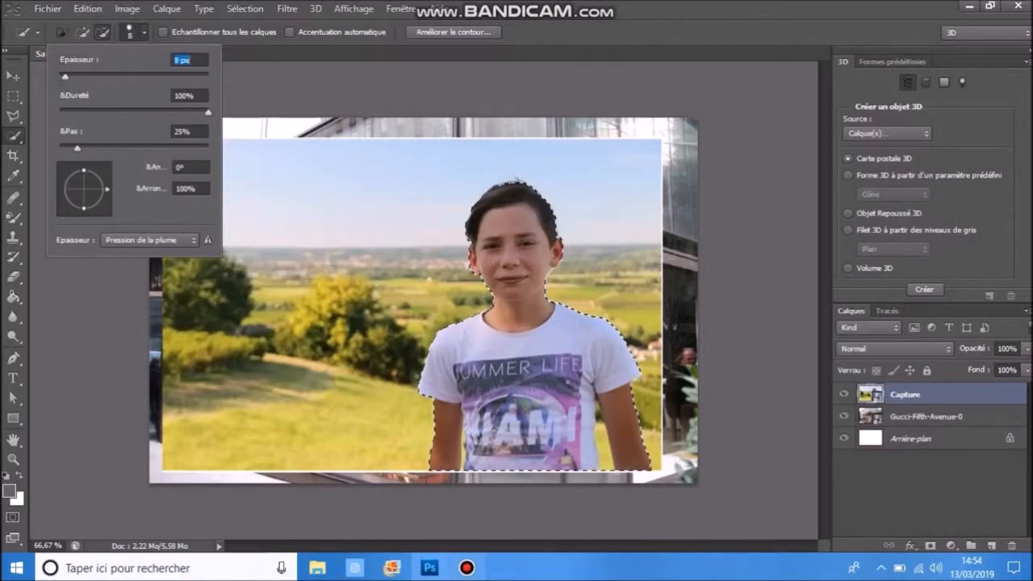
{"action": "left_click", "coordinate": [602, 428]}
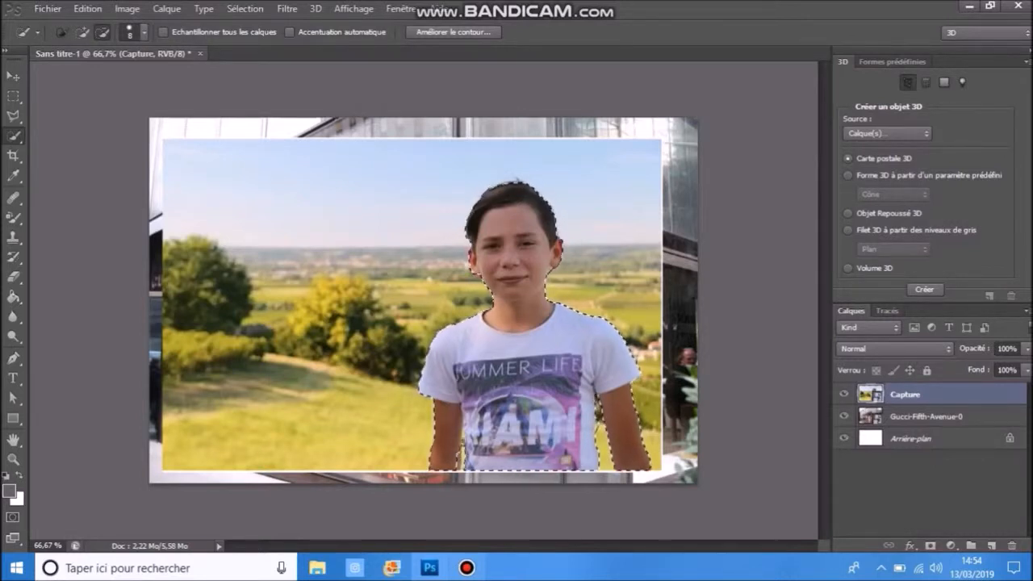
Step: Copy the selected boy onto a new layer and delete the original Capture layer
{"action": "right_click", "coordinate": [515, 372]}
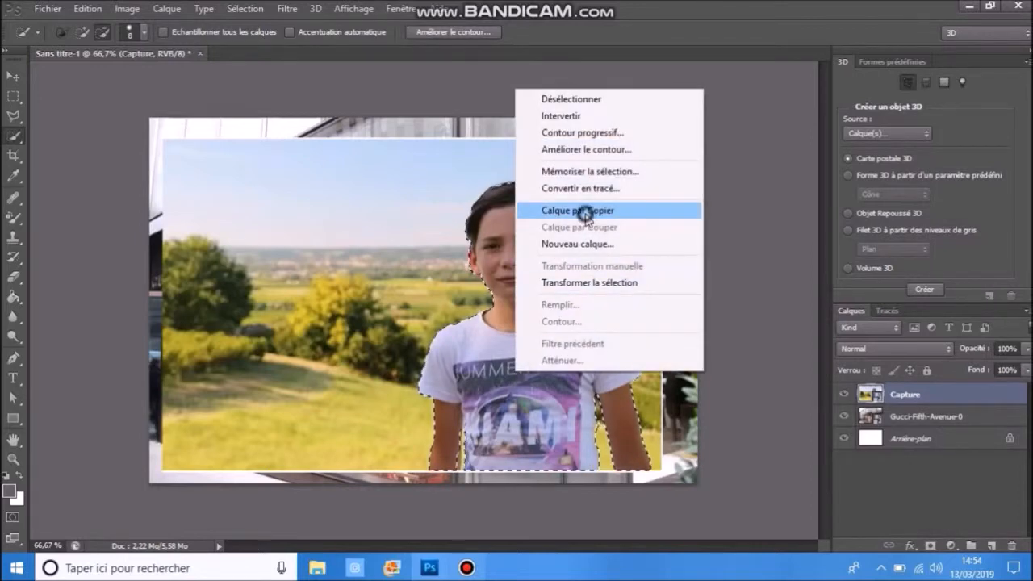
{"action": "left_click", "coordinate": [584, 211]}
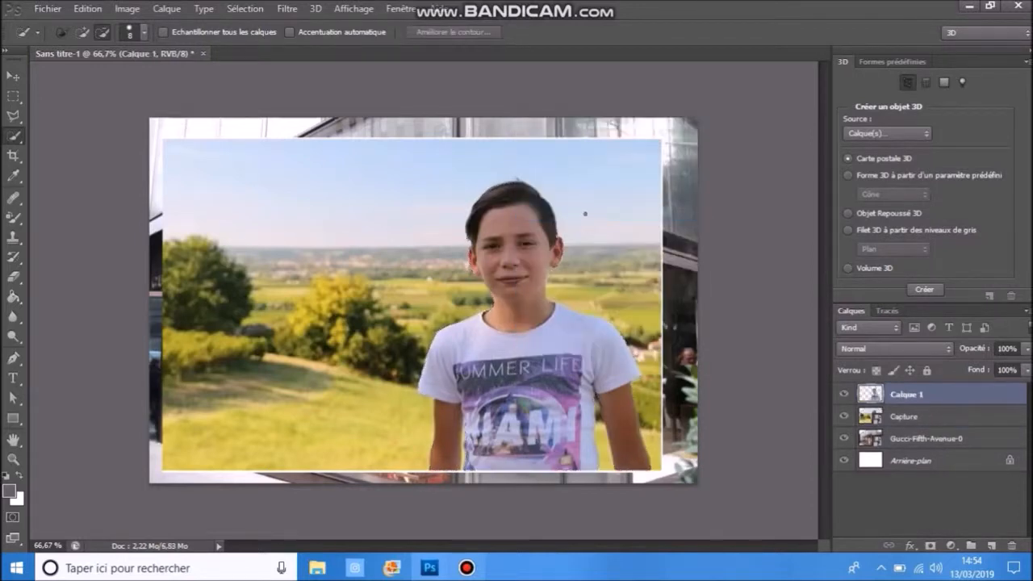
{"action": "left_click", "coordinate": [844, 417]}
{"action": "left_click", "coordinate": [844, 417]}
{"action": "right_click", "coordinate": [916, 415]}
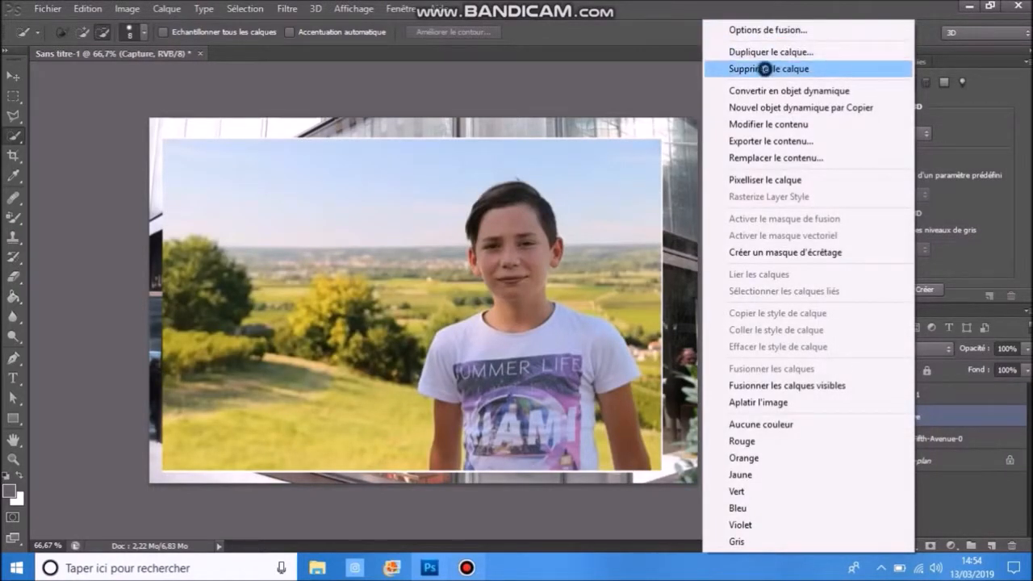
{"action": "left_click", "coordinate": [765, 69]}
{"action": "left_click", "coordinate": [483, 213]}
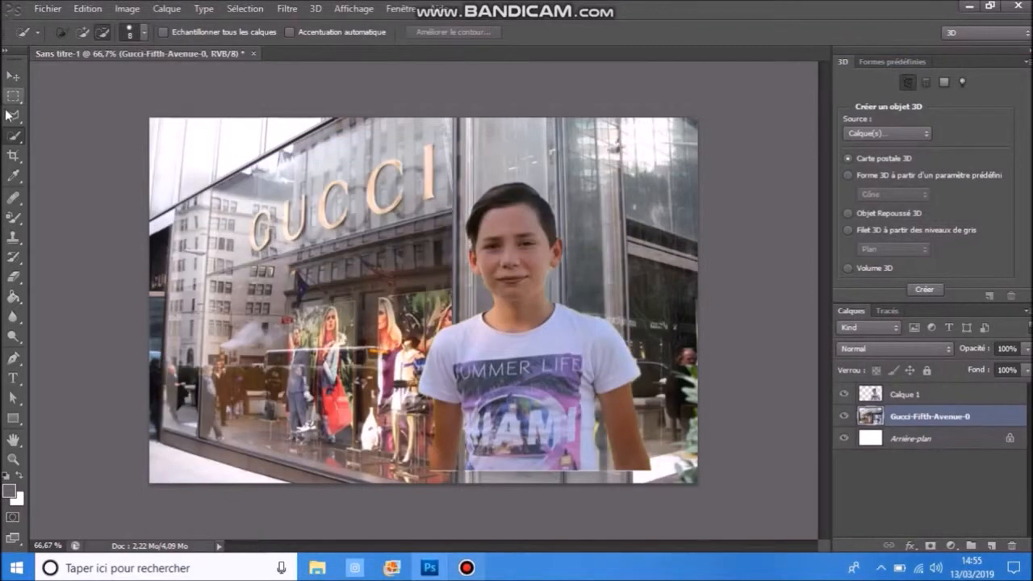
Step: Scale the boy's cutout to about 105%, rotate it about -3.6° and place it at the canvas's lower right, in front of the storefront
{"action": "left_click", "coordinate": [12, 77]}
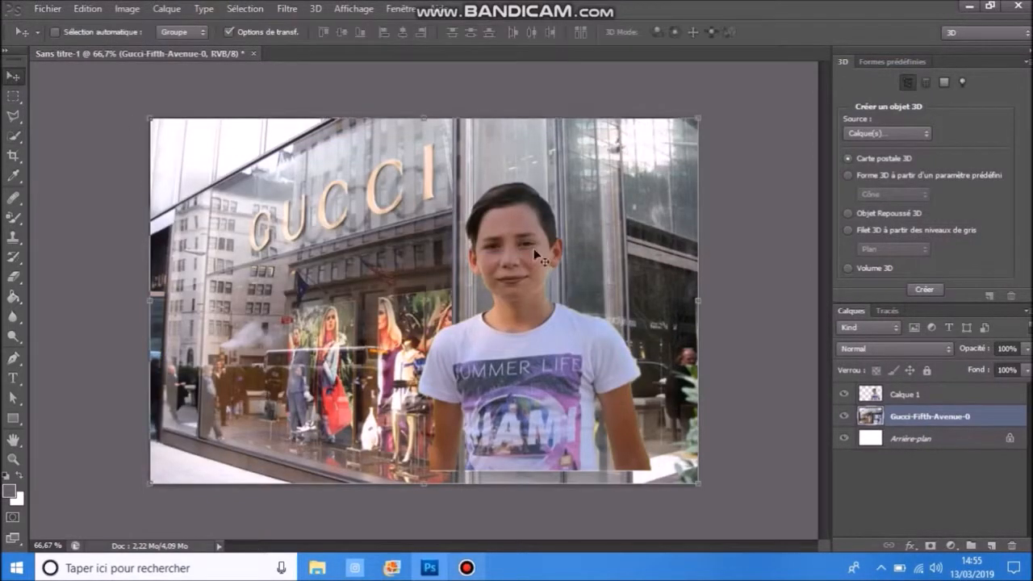
{"action": "left_click", "coordinate": [881, 395]}
{"action": "left_click_drag", "start_coordinate": [577, 281], "coordinate": [592, 296]}
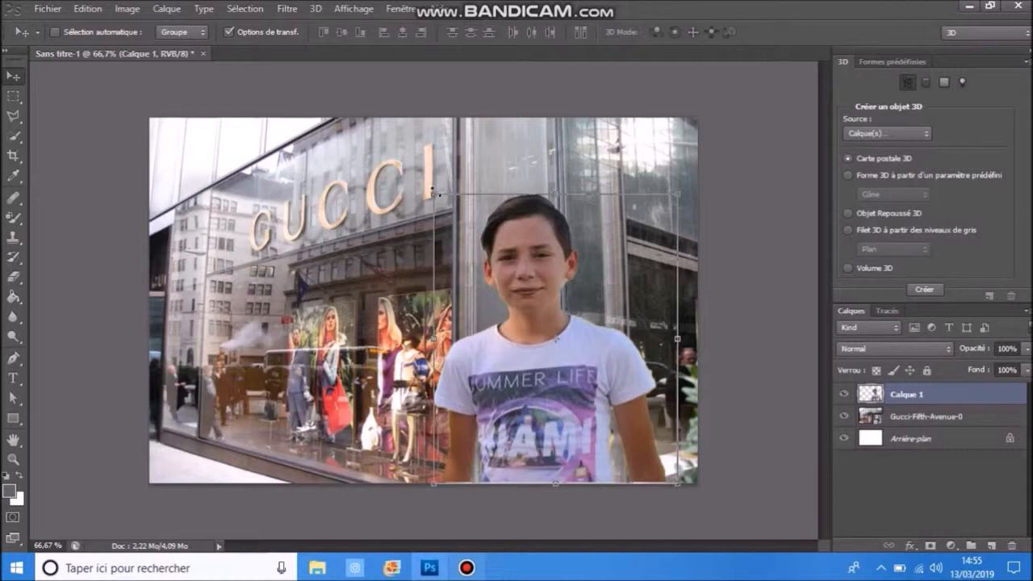
{"action": "left_click_drag", "start_coordinate": [433, 192], "coordinate": [416, 178]}
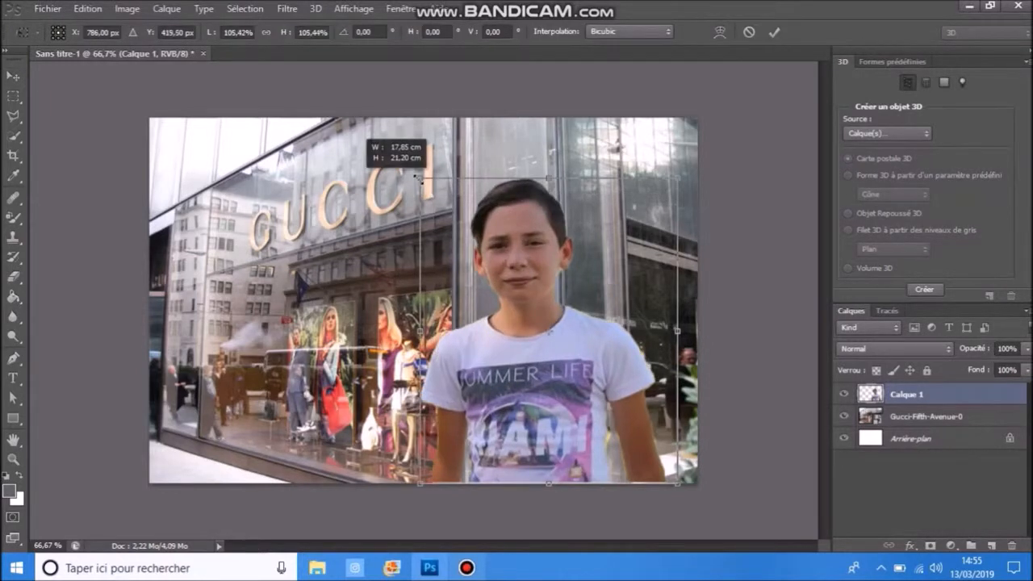
{"action": "left_click_drag", "start_coordinate": [695, 483], "coordinate": [517, 400]}
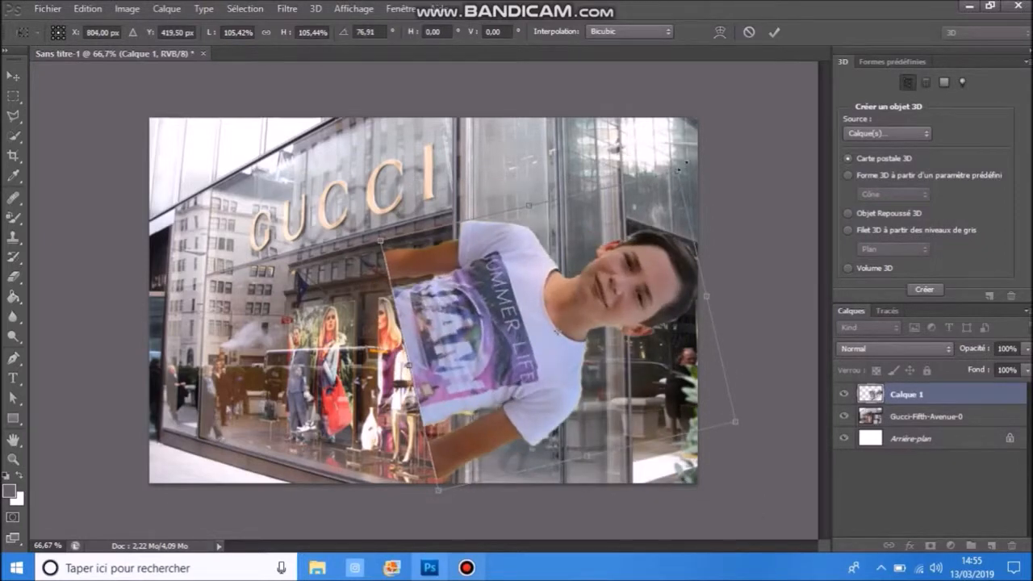
{"action": "left_click_drag", "start_coordinate": [680, 142], "coordinate": [425, 205]}
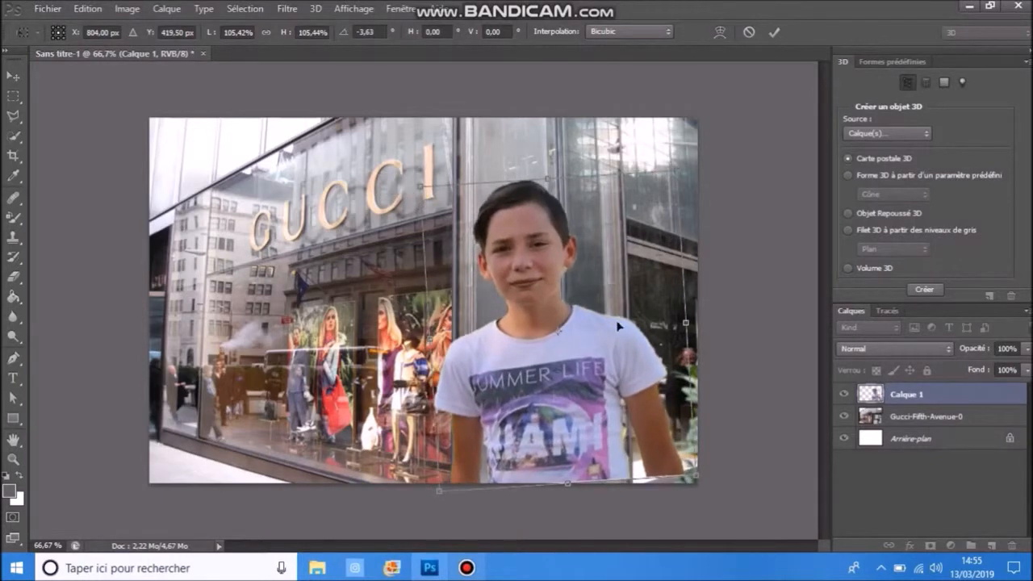
{"action": "left_click_drag", "start_coordinate": [627, 326], "coordinate": [657, 326]}
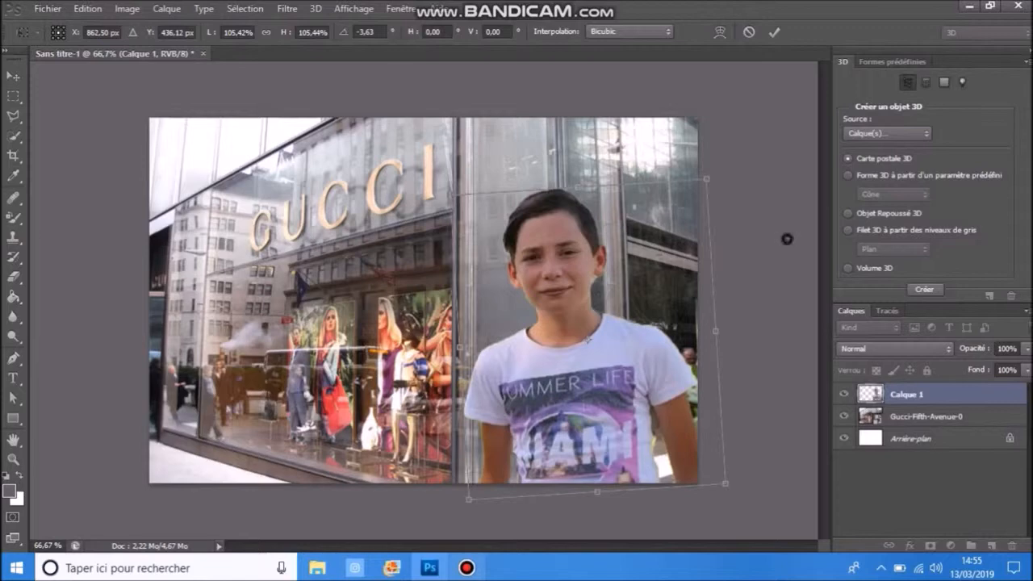
{"action": "left_click", "coordinate": [778, 32]}
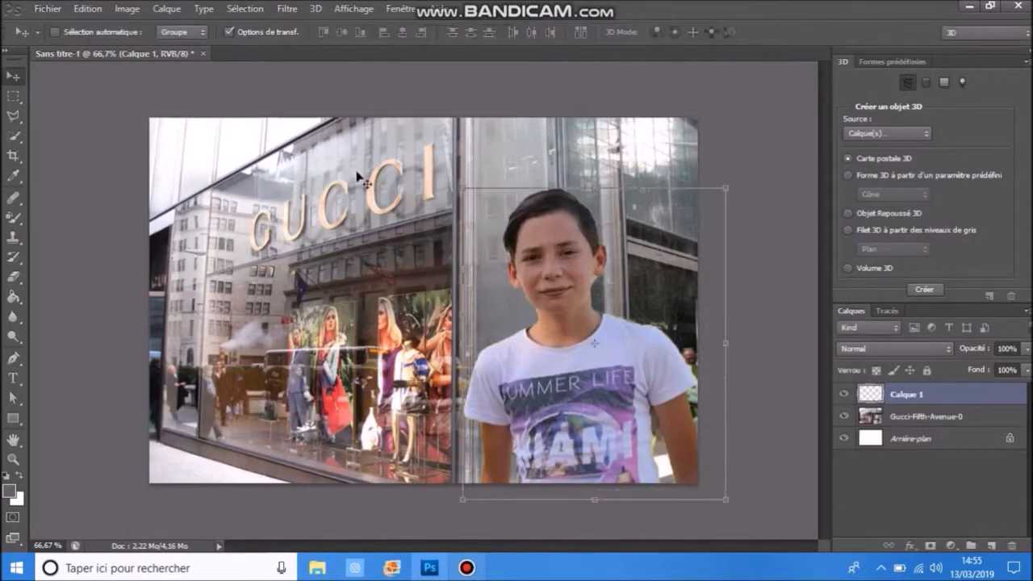
Step: Place the Gucci T-shirt photo 279811.002_1 from the miniature > objet > personnage folder into the document
{"action": "left_click", "coordinate": [36, 8]}
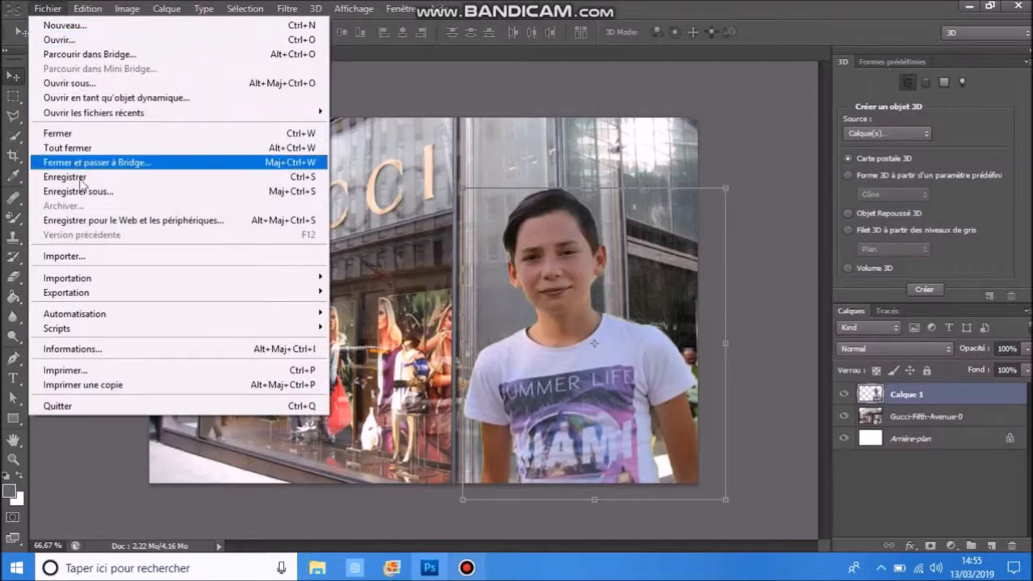
{"action": "left_click", "coordinate": [76, 256]}
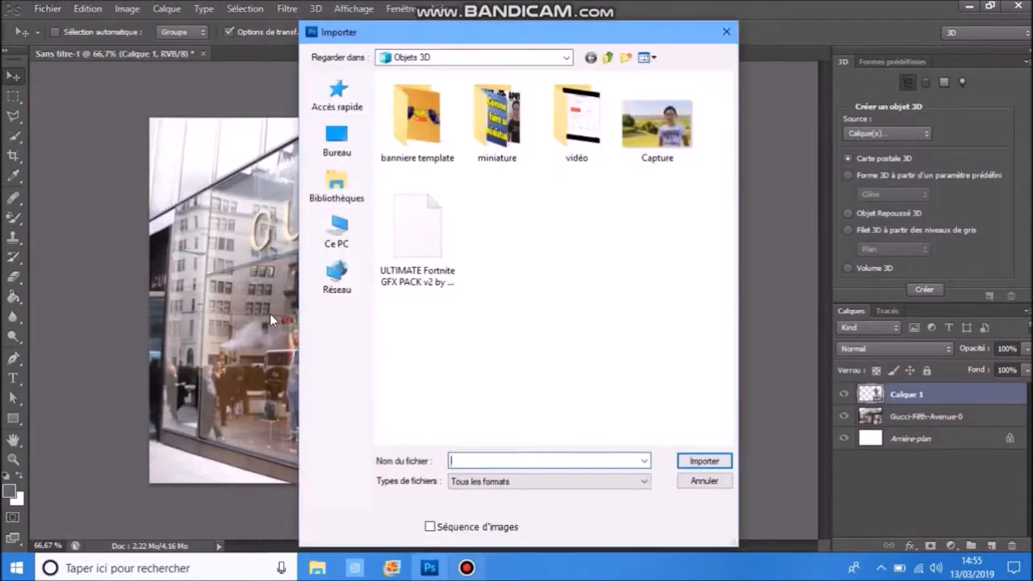
{"action": "double_click", "coordinate": [512, 133]}
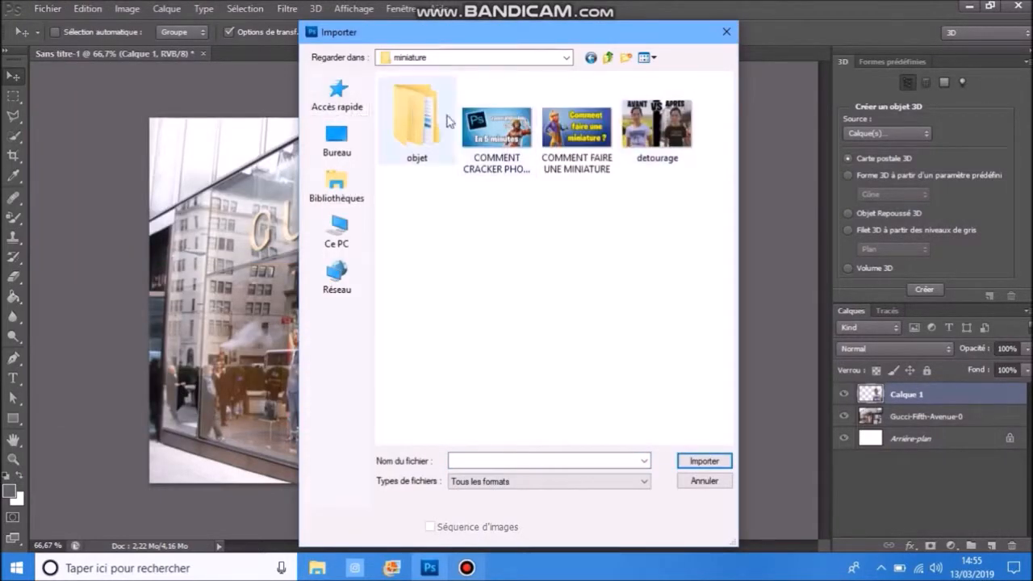
{"action": "double_click", "coordinate": [443, 125]}
{"action": "double_click", "coordinate": [588, 134]}
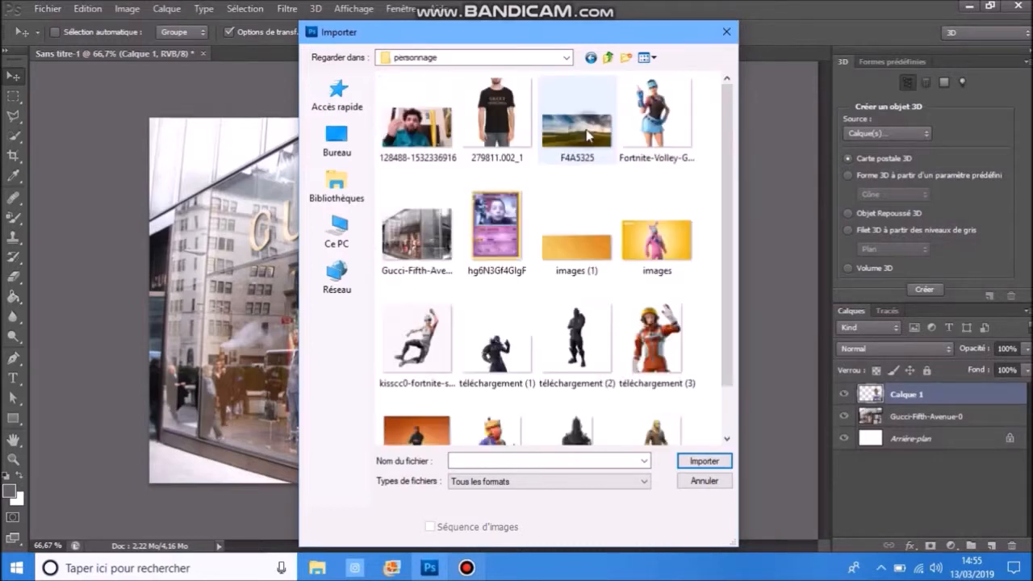
{"action": "double_click", "coordinate": [482, 121]}
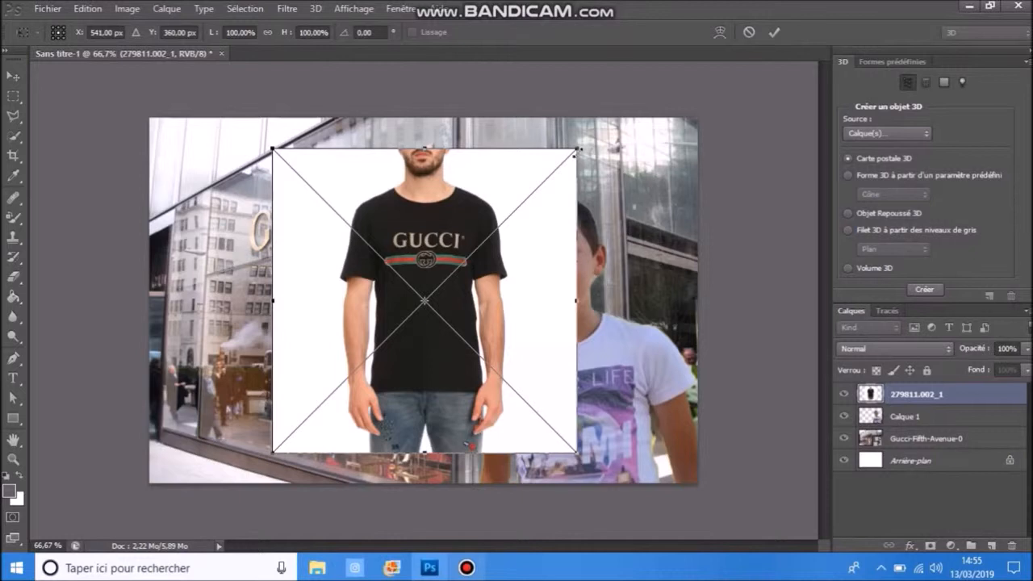
Step: Enlarge the placed T-shirt photo and position it near the middle of the canvas, beside the boy's face
{"action": "left_click_drag", "start_coordinate": [579, 147], "coordinate": [636, 132]}
{"action": "left_click_drag", "start_coordinate": [484, 291], "coordinate": [441, 303]}
{"action": "left_click", "coordinate": [774, 32]}
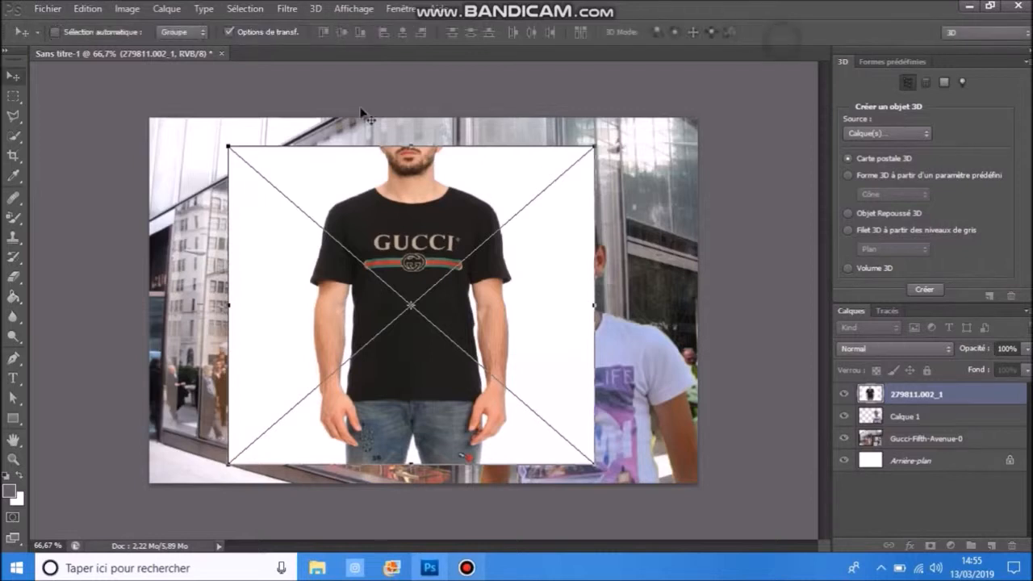
Step: Select the black Gucci T-shirt with the Quick Selection tool using a 38 px brush and copy it onto a new layer
{"action": "left_click", "coordinate": [15, 138]}
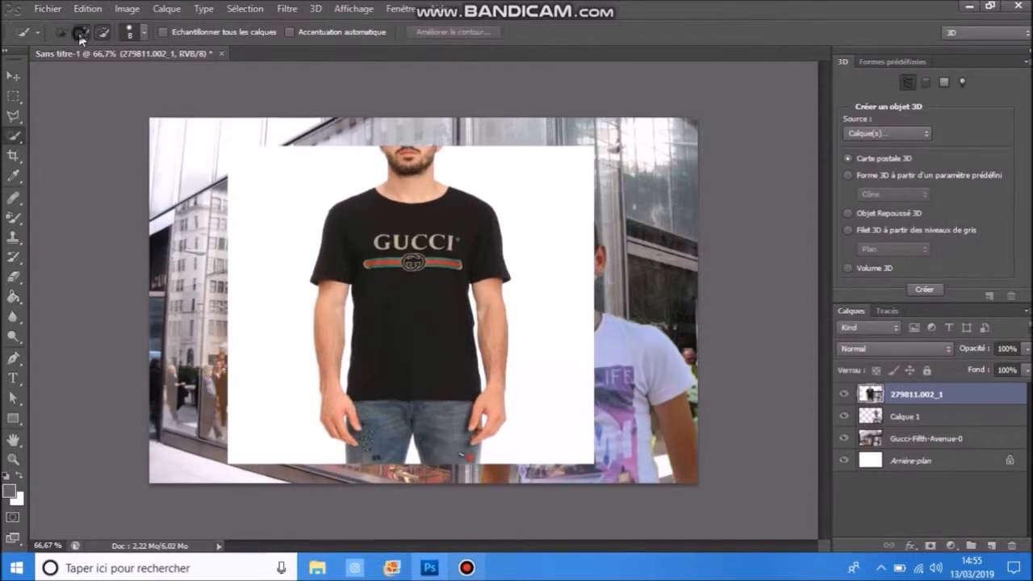
{"action": "left_click", "coordinate": [142, 33]}
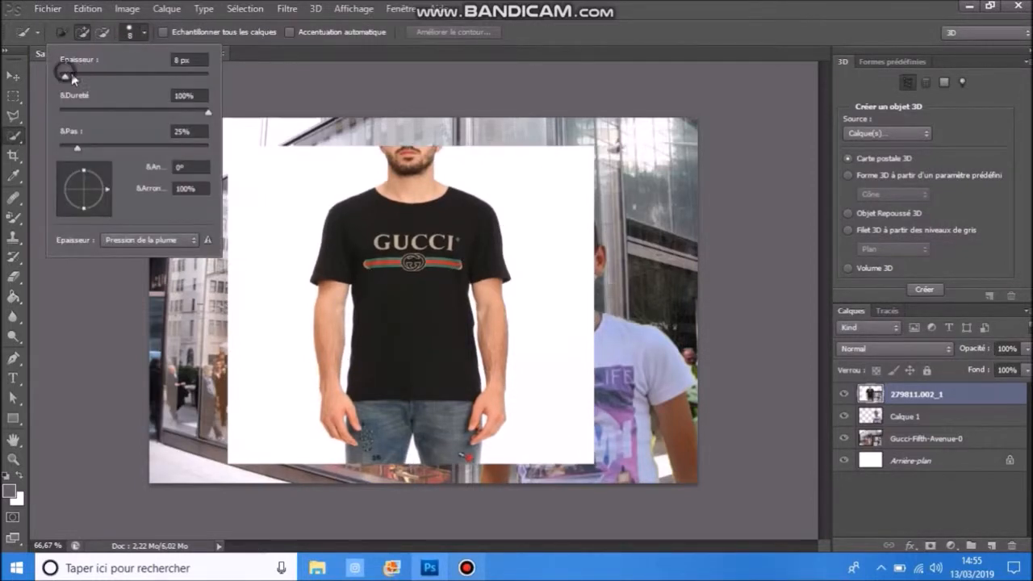
{"action": "mouse_move", "coordinate": [449, 269]}
{"action": "left_mouse_down"}
{"action": "mouse_move", "coordinate": [418, 329]}
{"action": "mouse_move", "coordinate": [372, 270]}
{"action": "mouse_move", "coordinate": [369, 242]}
{"action": "left_mouse_up"}
{"action": "right_click", "coordinate": [369, 242]}
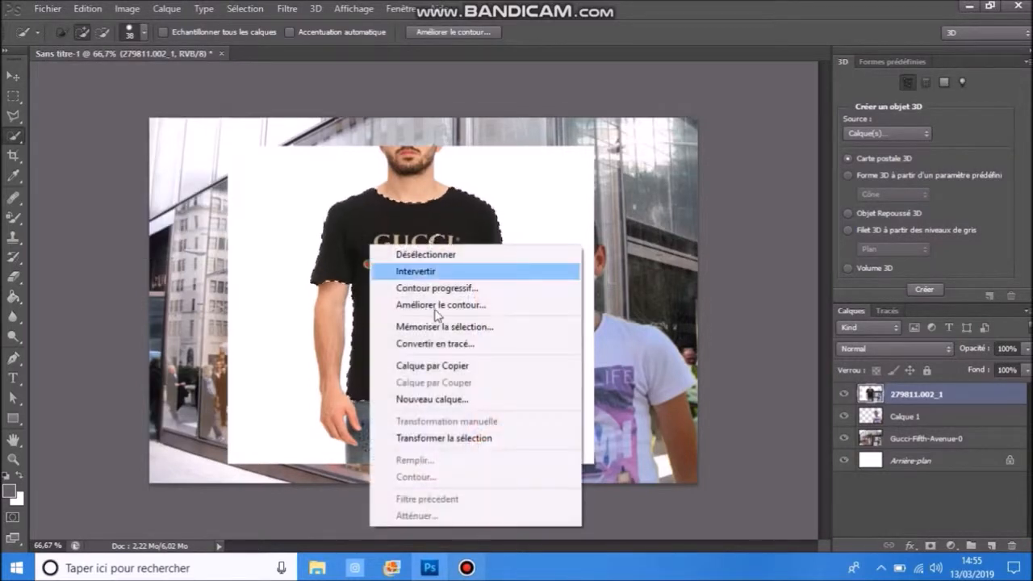
{"action": "left_click", "coordinate": [458, 366]}
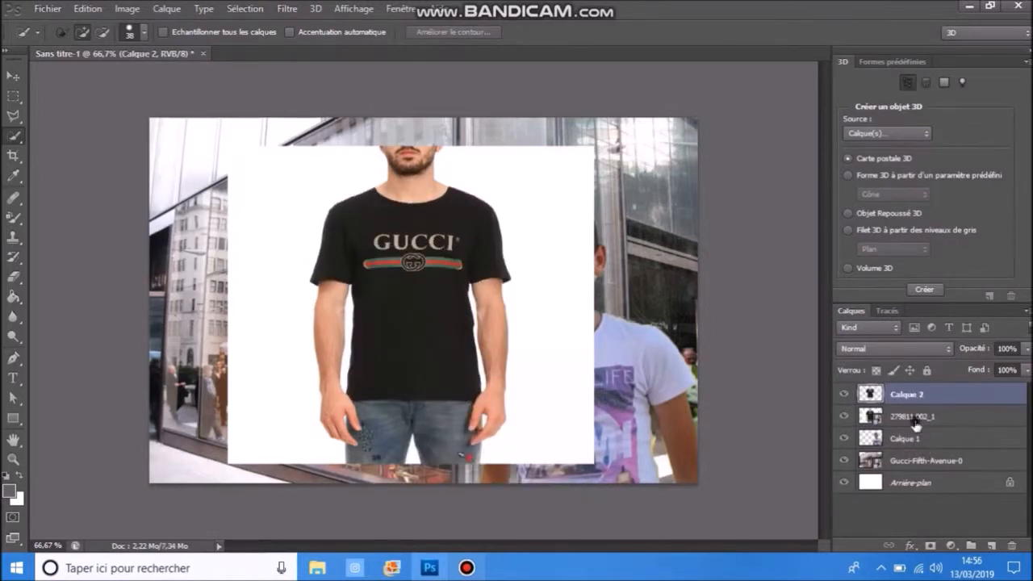
Step: Delete the original T-shirt photo layer 279811.002_1 and turn off further deletion confirmations
{"action": "right_click", "coordinate": [915, 424]}
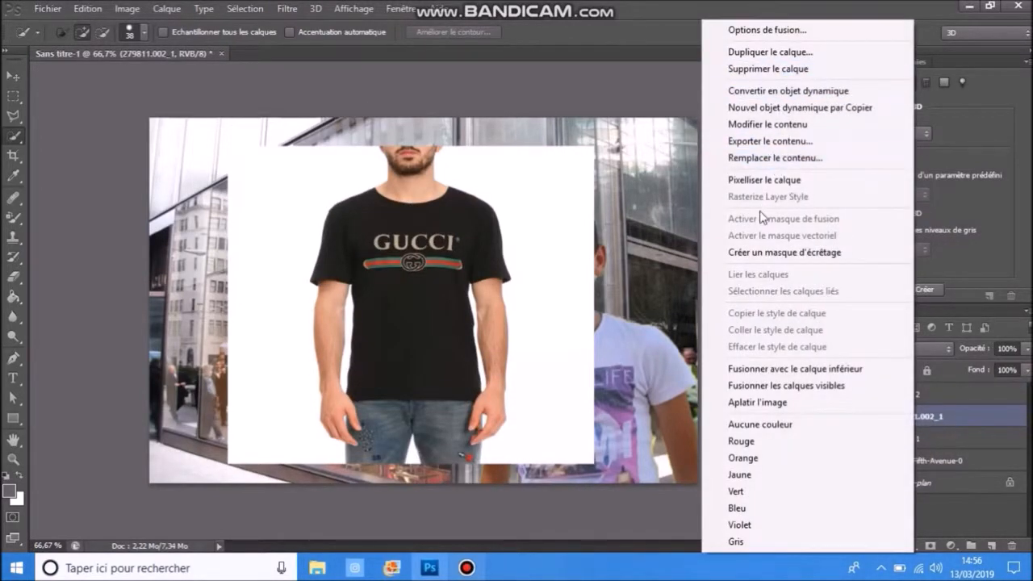
{"action": "left_click", "coordinate": [775, 68]}
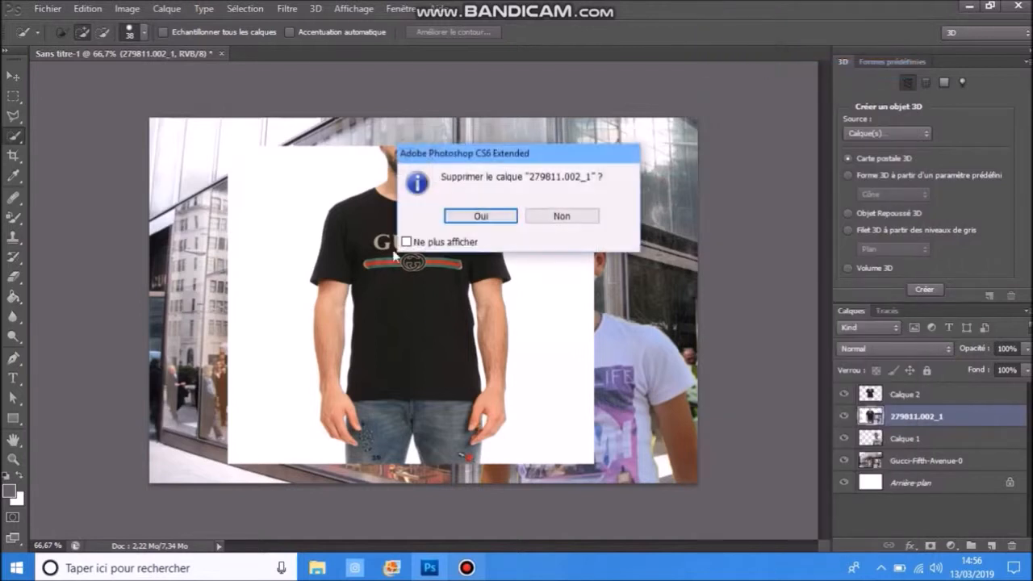
{"action": "left_click", "coordinate": [405, 241]}
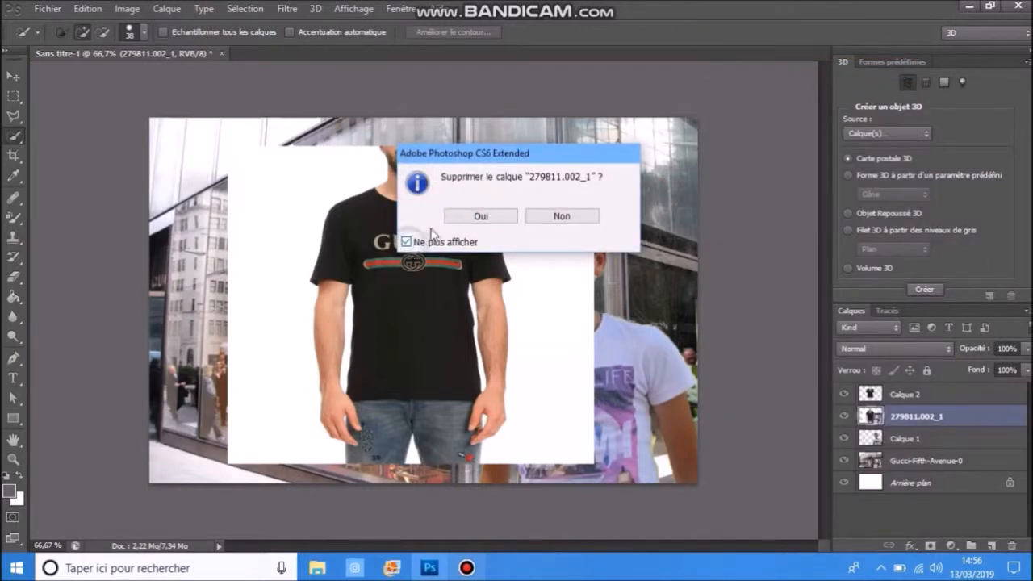
{"action": "left_click", "coordinate": [479, 216]}
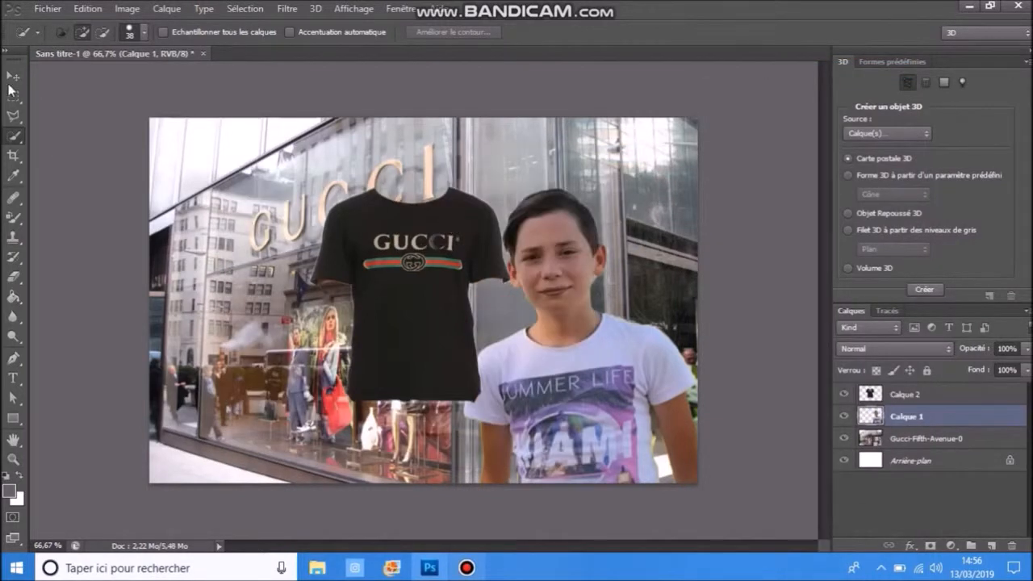
Step: Move the cut-out Gucci T-shirt over the boy's torso, enlarge it to his shoulder width and lower its collar to his neck
{"action": "left_click", "coordinate": [888, 394]}
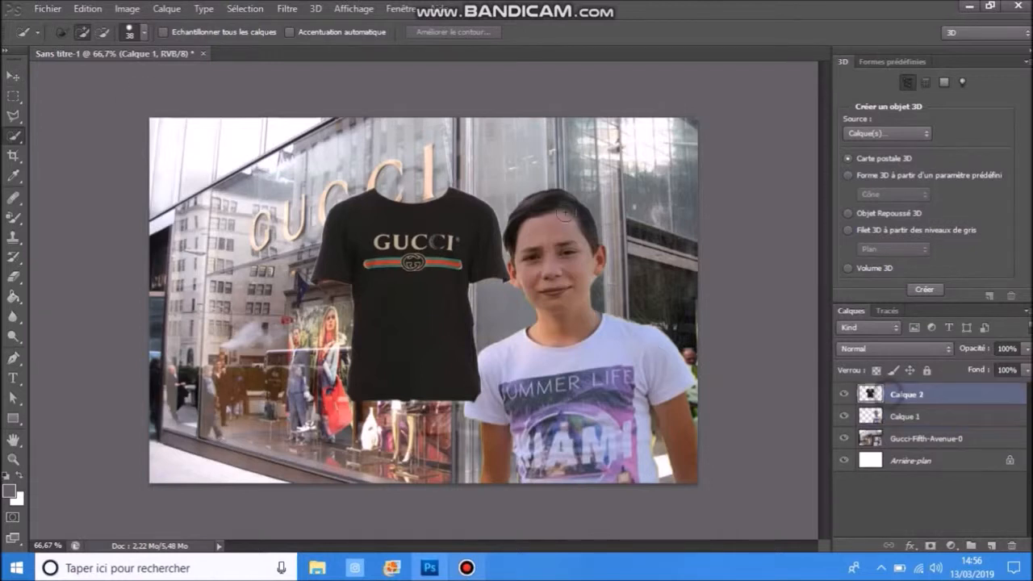
{"action": "left_click", "coordinate": [13, 75]}
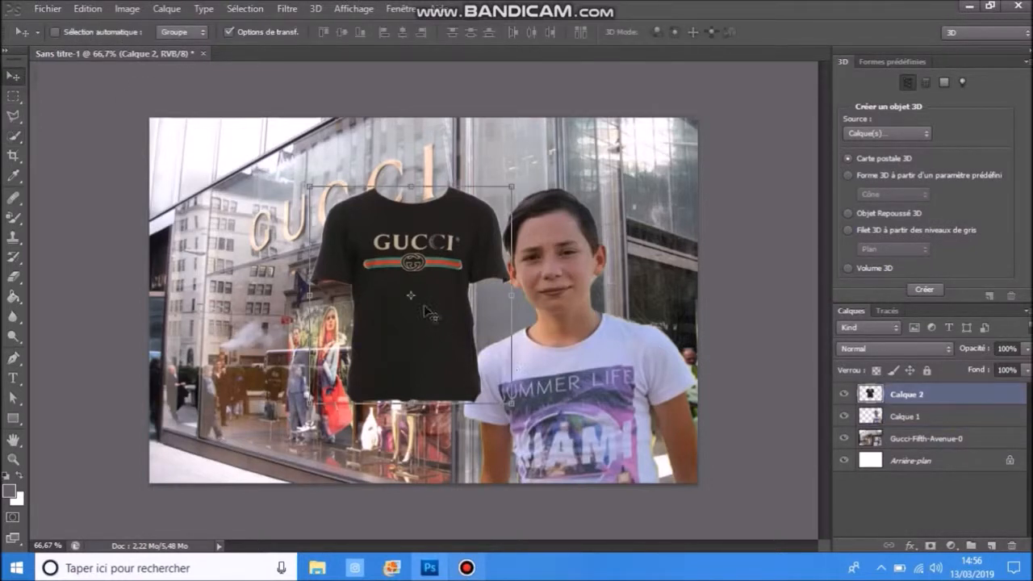
{"action": "left_click_drag", "start_coordinate": [548, 428], "coordinate": [613, 482]}
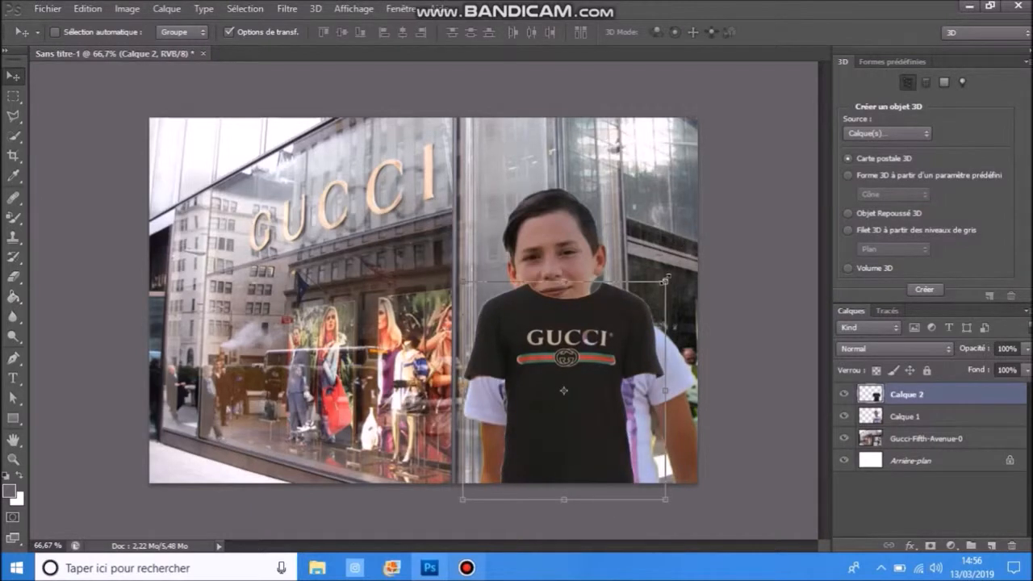
{"action": "key", "text": "ctrl+t"}
{"action": "left_click_drag", "start_coordinate": [664, 280], "coordinate": [688, 266]}
{"action": "key", "text": "Return"}
{"action": "left_click_drag", "start_coordinate": [611, 407], "coordinate": [611, 458]}
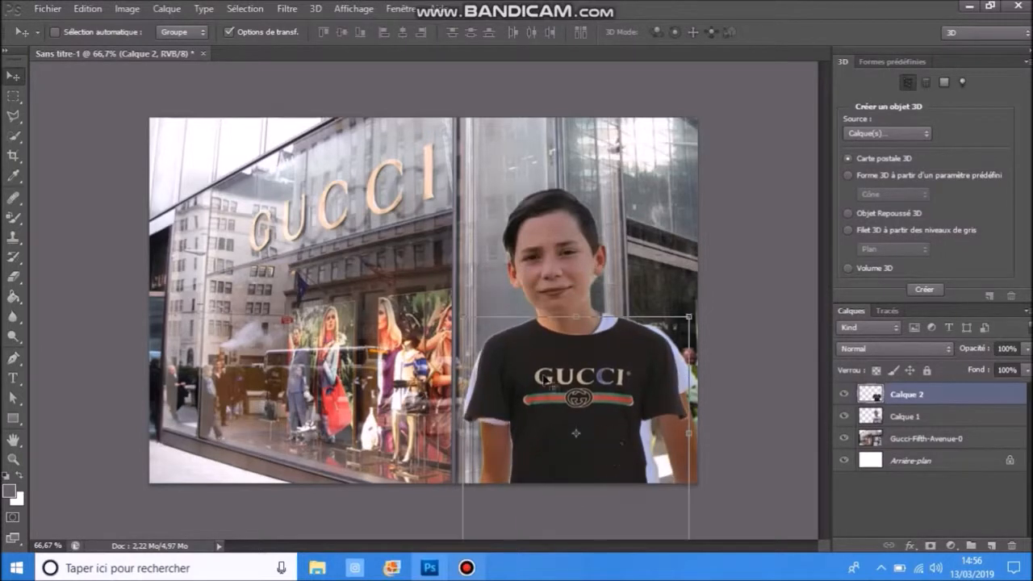
Step: Rotate the T-shirt -4.10°, widen it to 100.31% and align it with the boy's shoulders and neck
{"action": "left_click_drag", "start_coordinate": [458, 304], "coordinate": [450, 313]}
{"action": "left_click_drag", "start_coordinate": [604, 417], "coordinate": [617, 410]}
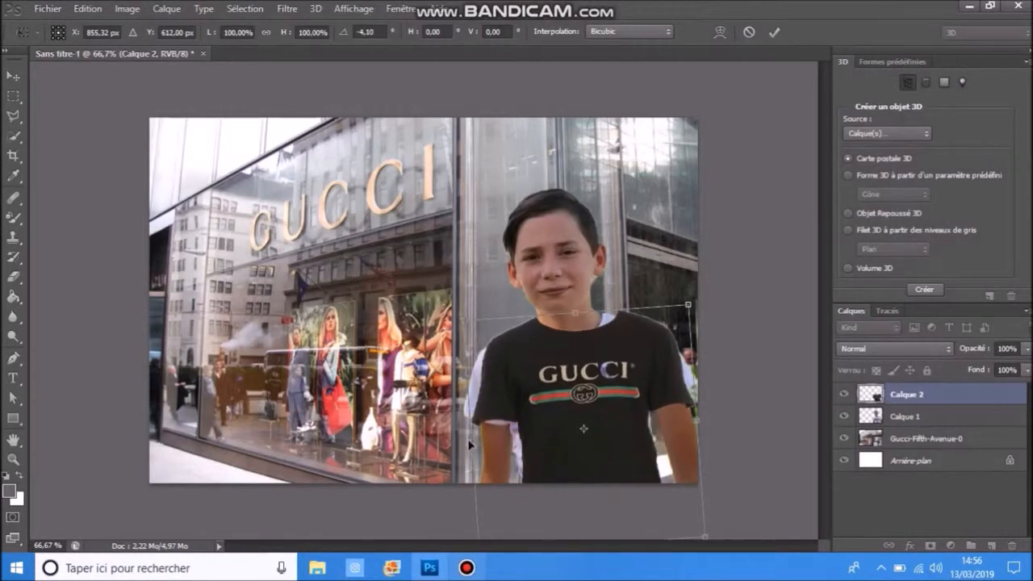
{"action": "left_click_drag", "start_coordinate": [468, 439], "coordinate": [467, 440]}
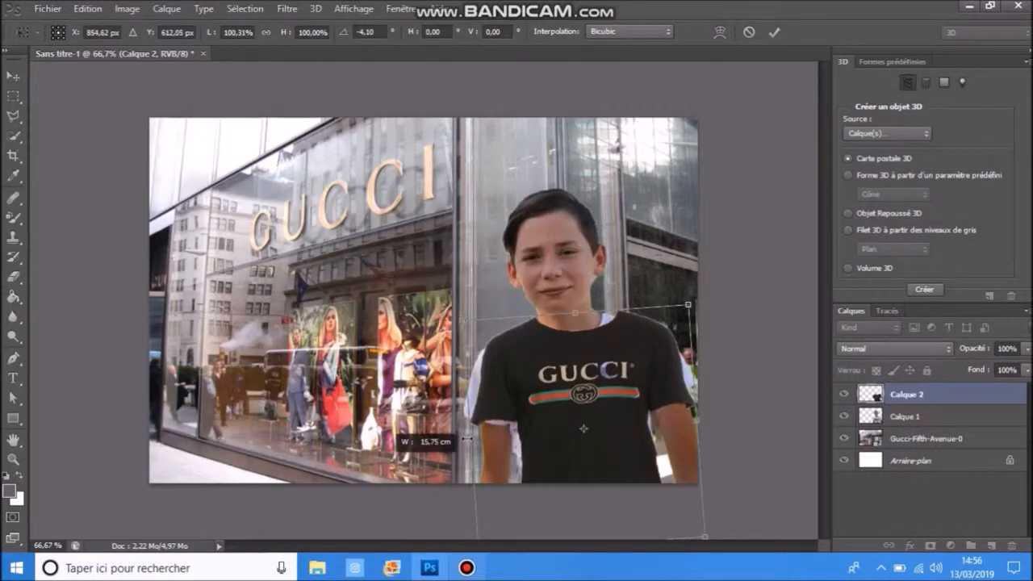
{"action": "left_click_drag", "start_coordinate": [545, 402], "coordinate": [546, 407]}
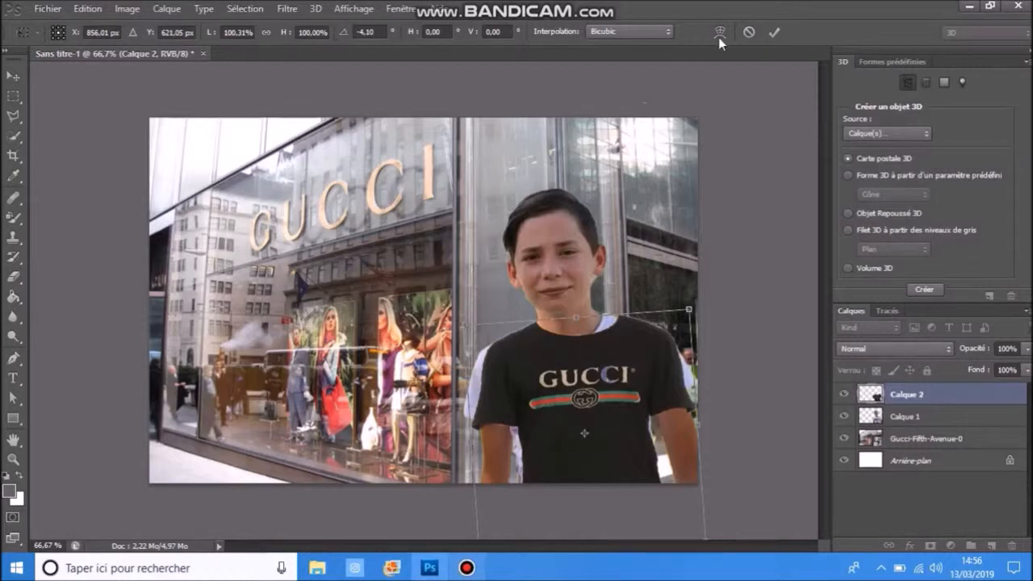
{"action": "left_click", "coordinate": [771, 34]}
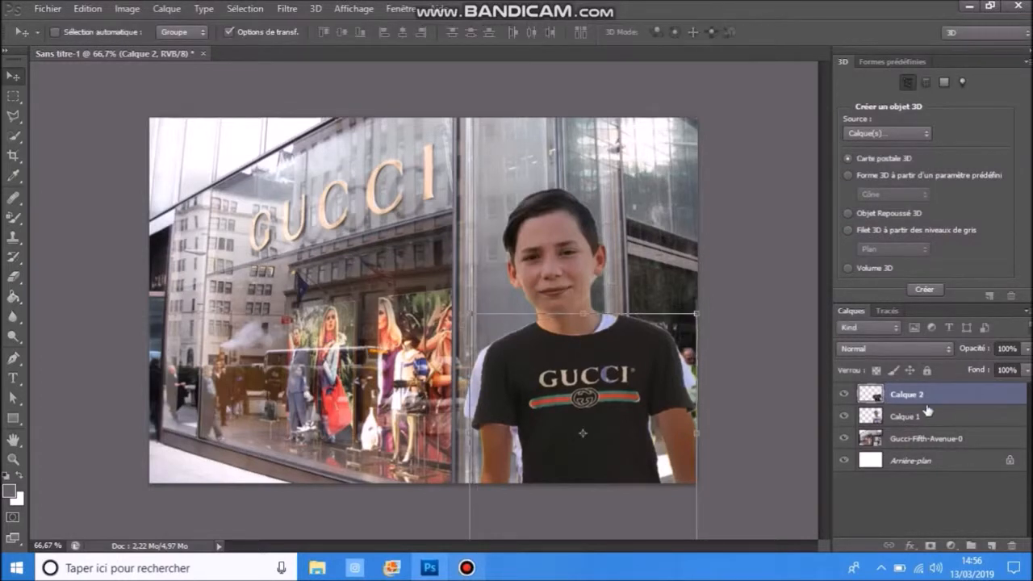
Step: Hide the Gucci T-shirt layer Calque 2 and select the boy's white T-shirt on Calque 1 with the Quick Selection tool
{"action": "left_click", "coordinate": [844, 394]}
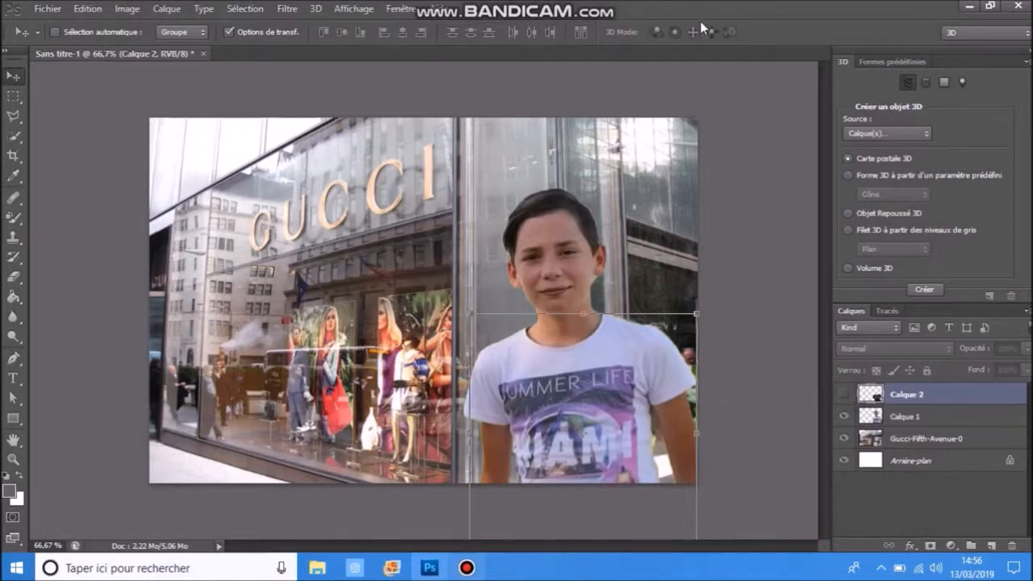
{"action": "left_click", "coordinate": [898, 428]}
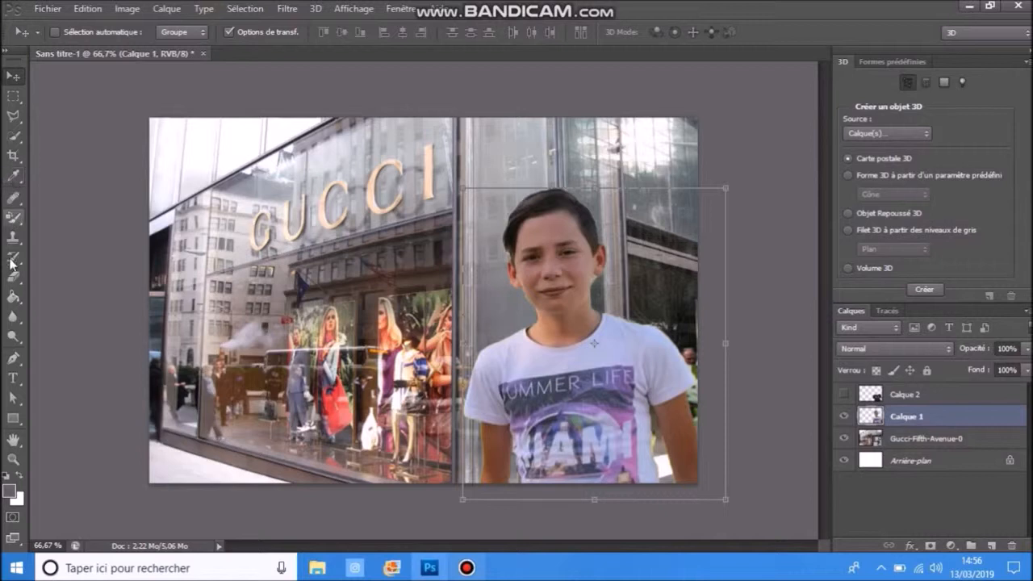
{"action": "left_click", "coordinate": [11, 134]}
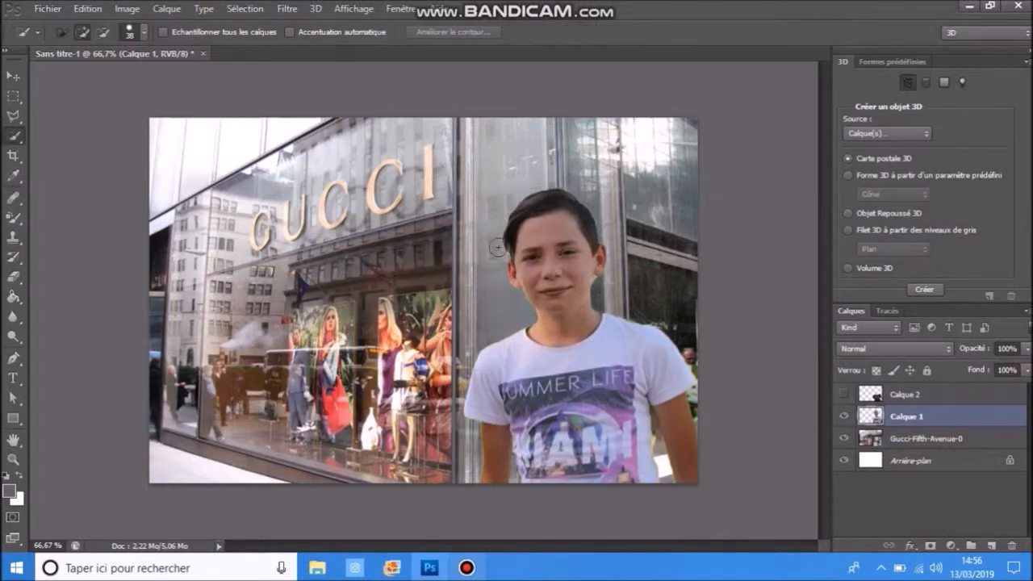
{"action": "mouse_move", "coordinate": [518, 377]}
{"action": "left_mouse_down"}
{"action": "mouse_move", "coordinate": [501, 388]}
{"action": "mouse_move", "coordinate": [532, 380]}
{"action": "mouse_move", "coordinate": [581, 427]}
{"action": "mouse_move", "coordinate": [543, 394]}
{"action": "mouse_move", "coordinate": [538, 466]}
{"action": "mouse_move", "coordinate": [533, 452]}
{"action": "mouse_move", "coordinate": [581, 460]}
{"action": "mouse_move", "coordinate": [634, 420]}
{"action": "mouse_move", "coordinate": [634, 468]}
{"action": "mouse_move", "coordinate": [637, 408]}
{"action": "mouse_move", "coordinate": [617, 375]}
{"action": "mouse_move", "coordinate": [581, 359]}
{"action": "mouse_move", "coordinate": [591, 362]}
{"action": "left_mouse_up"}
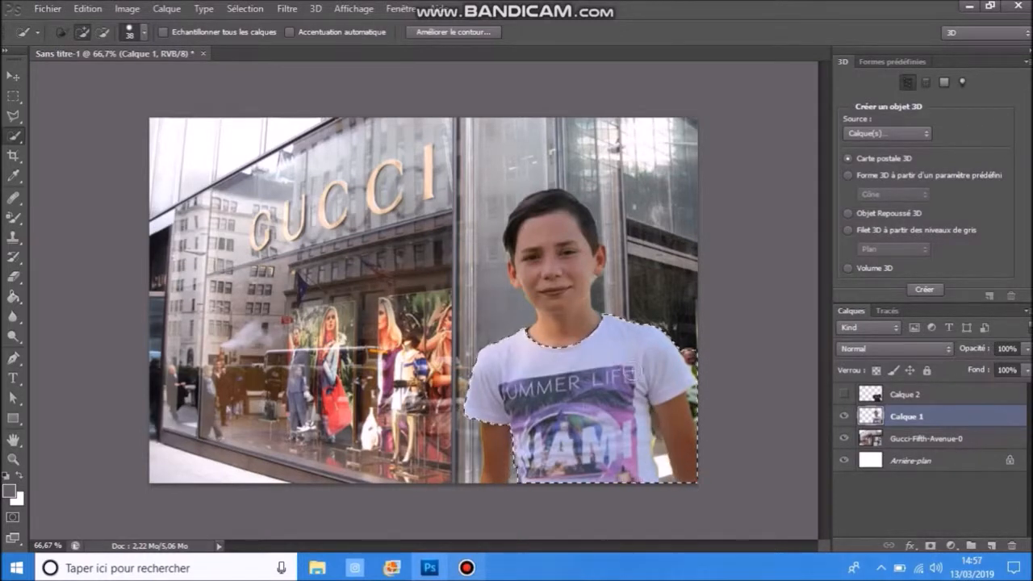
Step: Subtract the arm beside the shirt from the T-shirt selection using a 16 px Quick Selection brush
{"action": "left_click", "coordinate": [103, 33]}
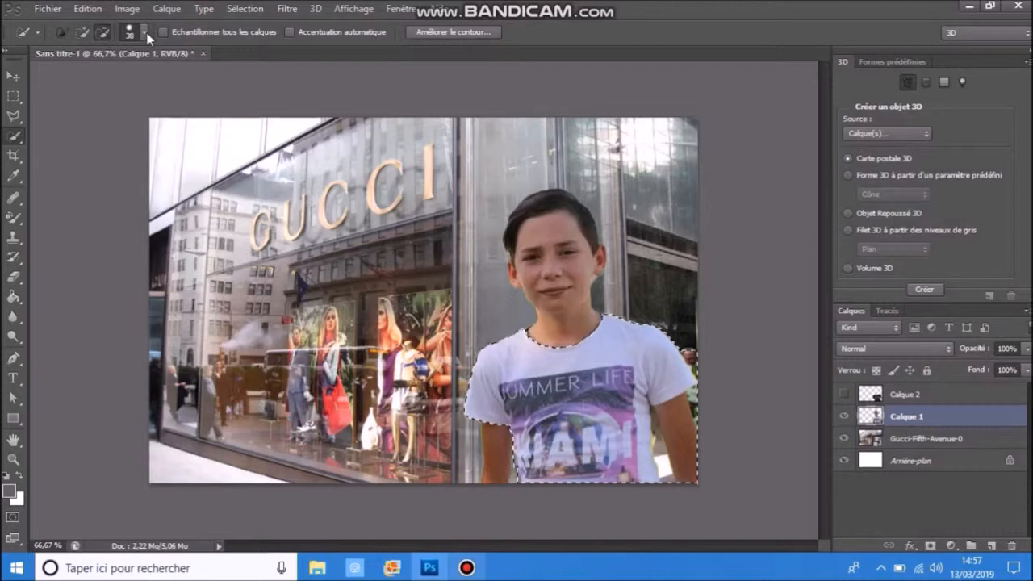
{"action": "left_click", "coordinate": [130, 32]}
{"action": "left_click_drag", "start_coordinate": [89, 77], "coordinate": [72, 76]}
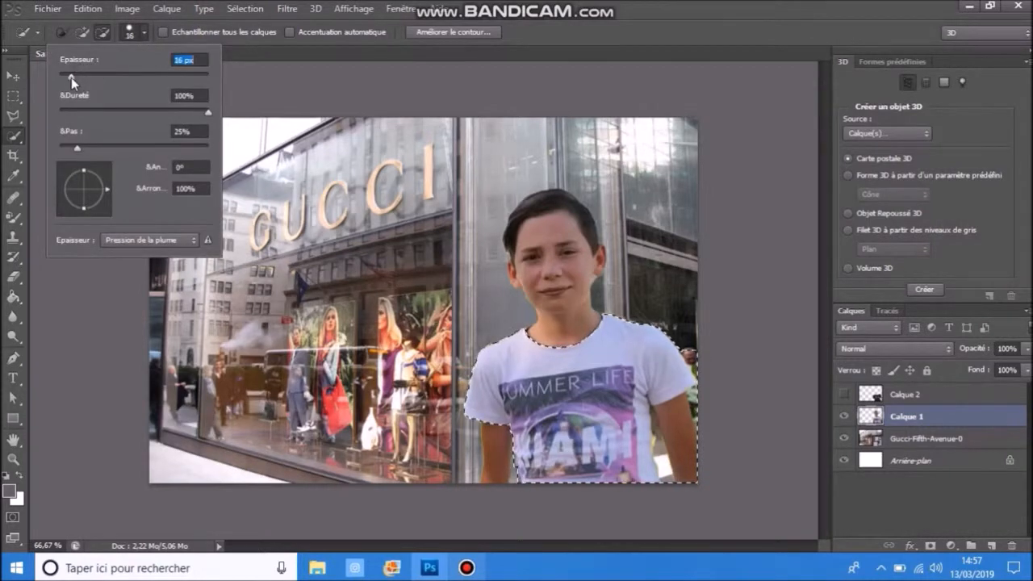
{"action": "left_click", "coordinate": [704, 415]}
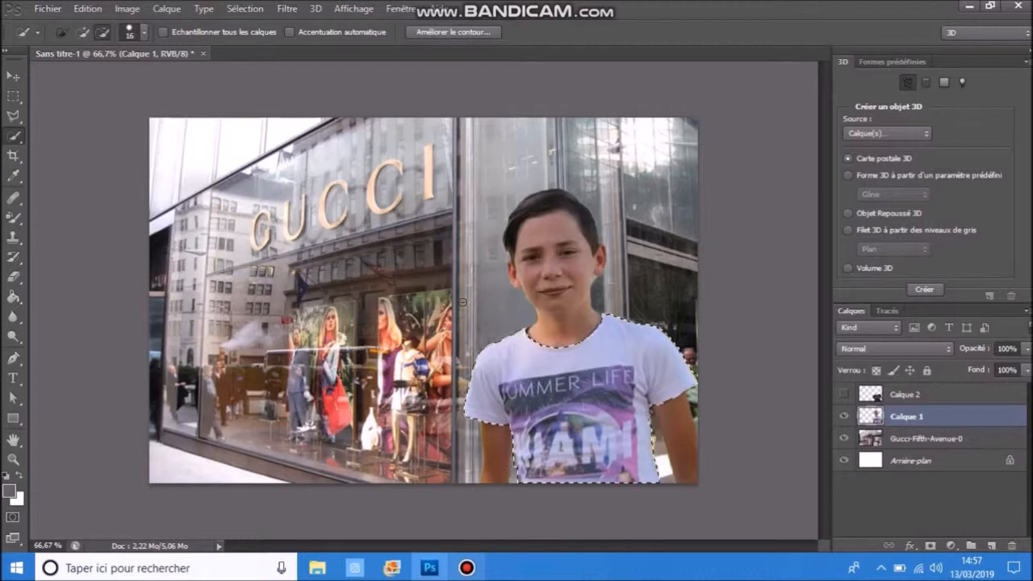
{"action": "right_click", "coordinate": [587, 438]}
{"action": "left_click", "coordinate": [645, 276]}
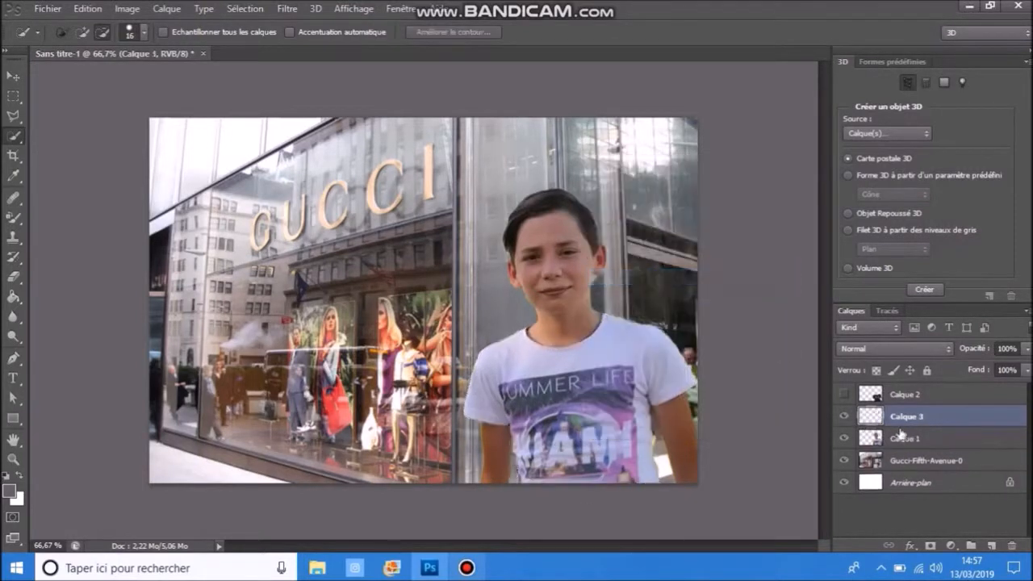
{"action": "left_click", "coordinate": [844, 416]}
{"action": "left_click", "coordinate": [844, 417]}
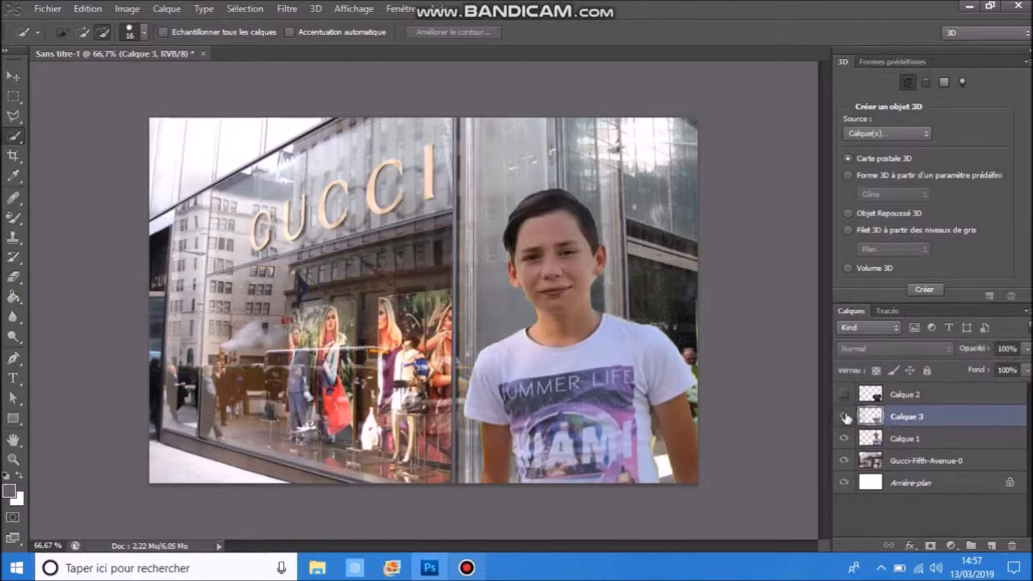
{"action": "left_click", "coordinate": [919, 444]}
{"action": "left_click", "coordinate": [901, 421]}
{"action": "right_click", "coordinate": [901, 421]}
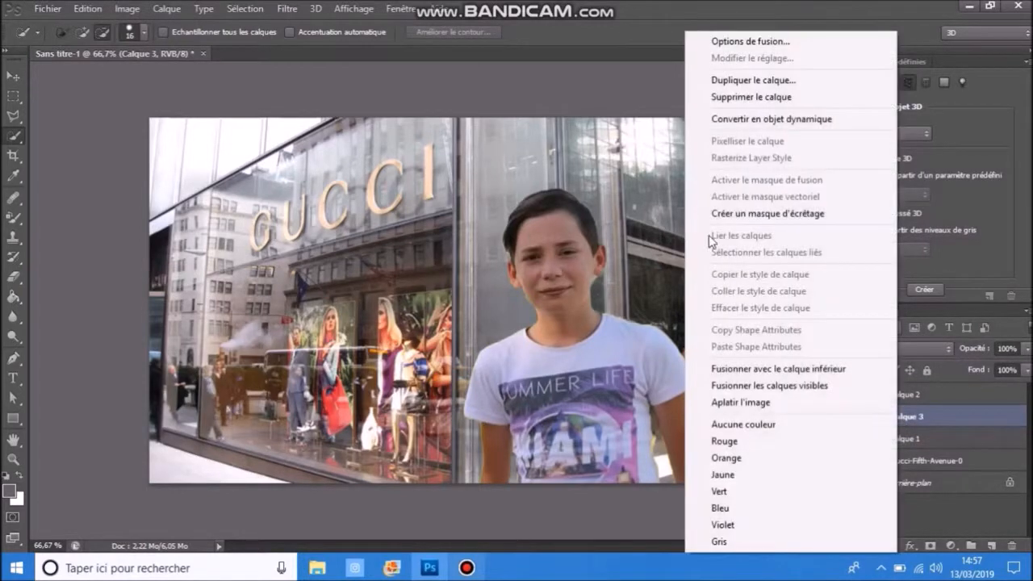
{"action": "left_click", "coordinate": [763, 96]}
Step: Reselect the white T-shirt on Calque 1 with a 16 px Quick Selection brush and subtract the arm beside it
{"action": "left_click", "coordinate": [81, 33]}
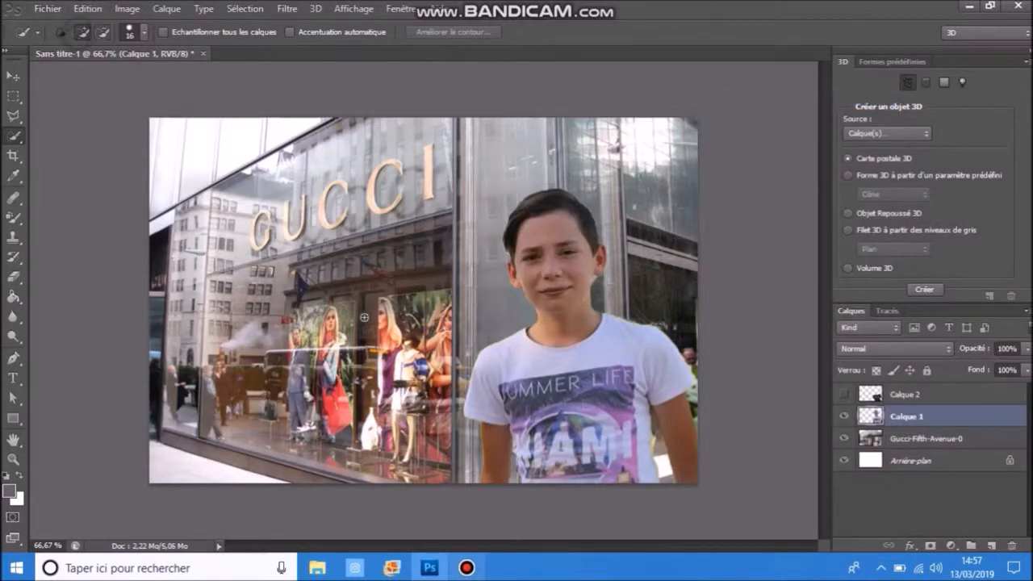
{"action": "left_click_drag", "start_coordinate": [568, 399], "coordinate": [511, 396]}
{"action": "mouse_move", "coordinate": [514, 363]}
{"action": "left_mouse_down"}
{"action": "mouse_move", "coordinate": [564, 399]}
{"action": "mouse_move", "coordinate": [618, 346]}
{"action": "mouse_move", "coordinate": [579, 405]}
{"action": "mouse_move", "coordinate": [561, 413]}
{"action": "mouse_move", "coordinate": [590, 481]}
{"action": "left_mouse_up"}
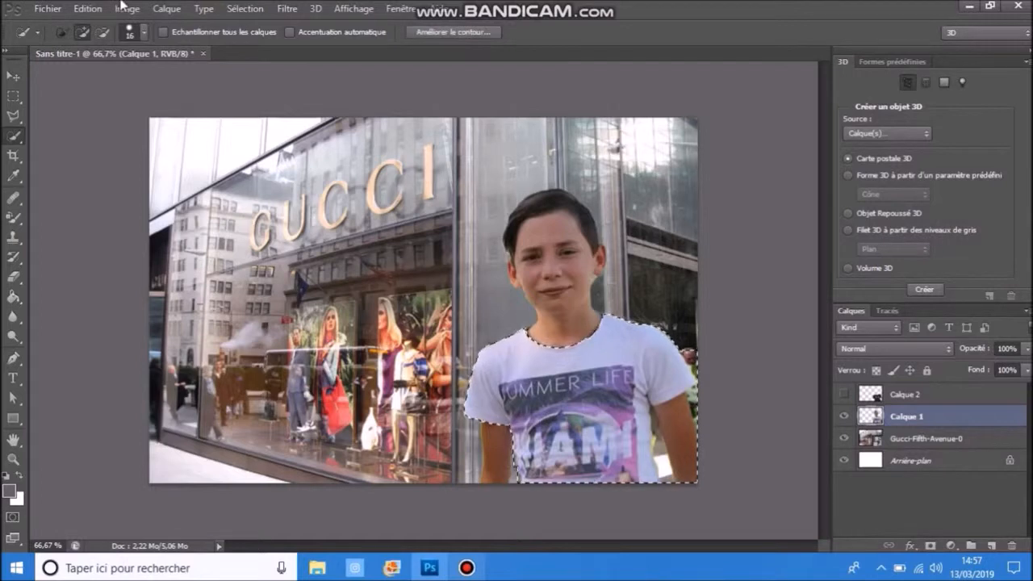
{"action": "left_click", "coordinate": [108, 33]}
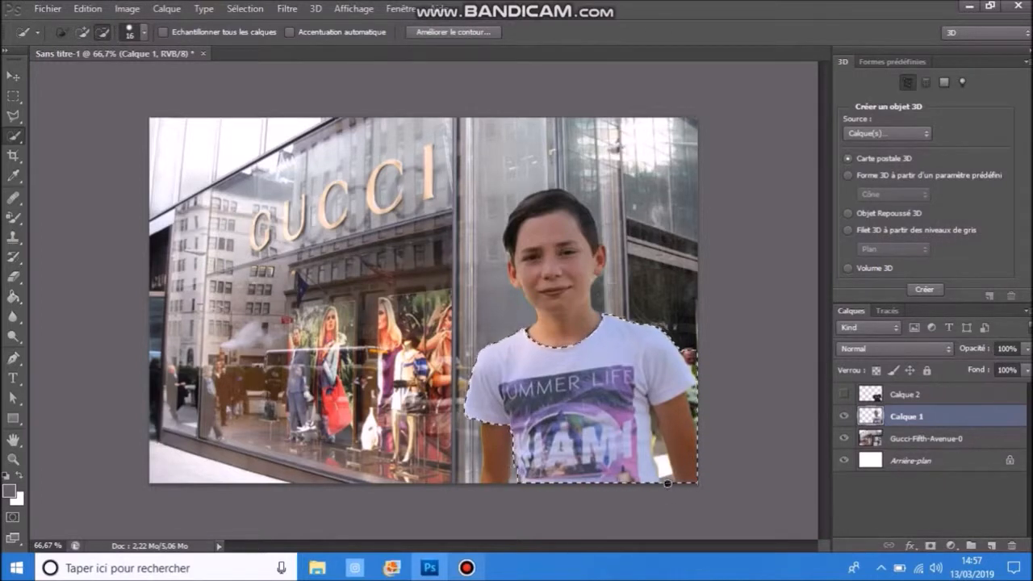
{"action": "left_click", "coordinate": [666, 471]}
{"action": "left_click_drag", "start_coordinate": [663, 455], "coordinate": [663, 440]}
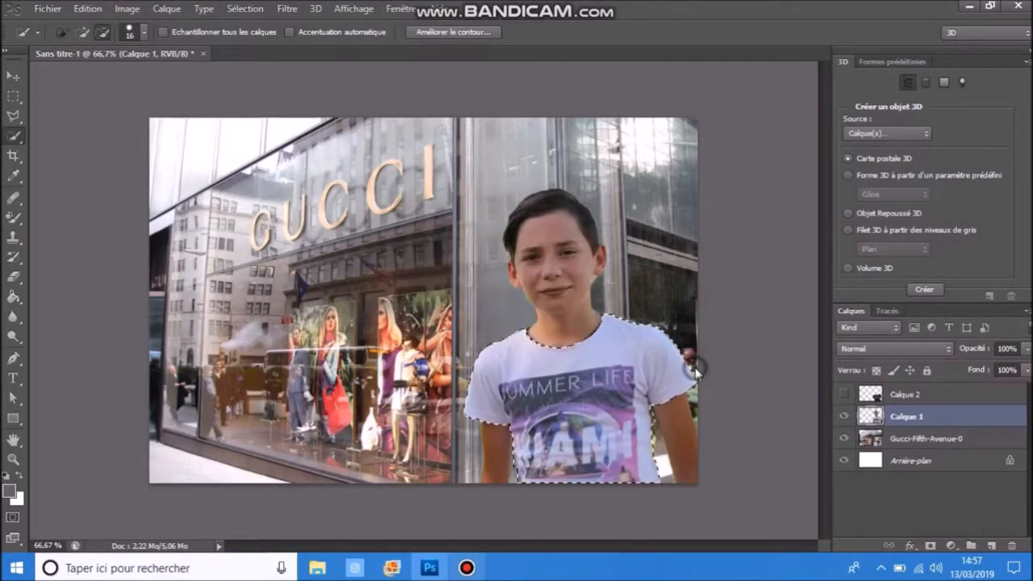
Step: Clear the selected white T-shirt from Calque 1, deselect, and go over its leftover edges with the 13 px Eraser
{"action": "left_click", "coordinate": [87, 8]}
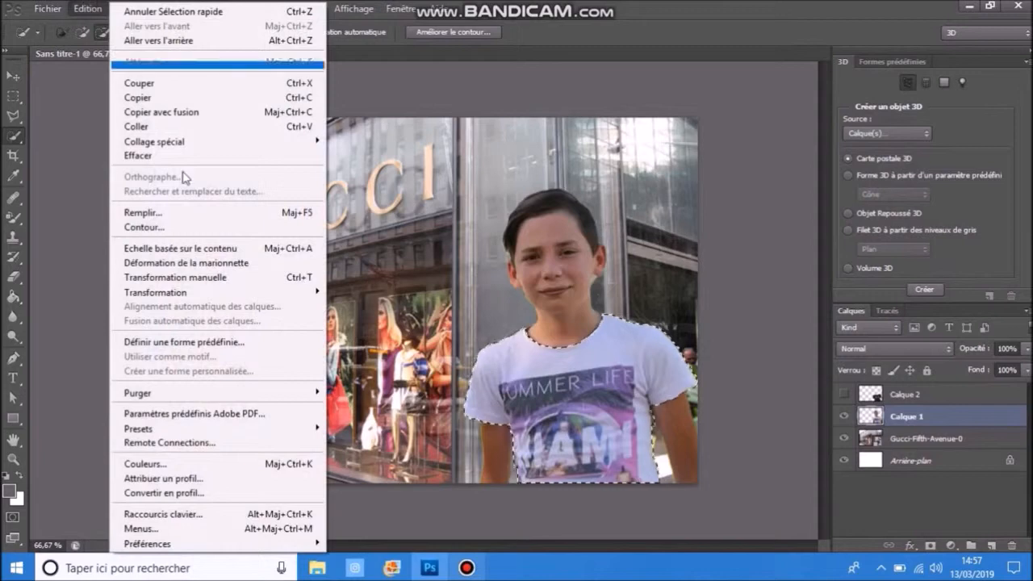
{"action": "left_click", "coordinate": [149, 153]}
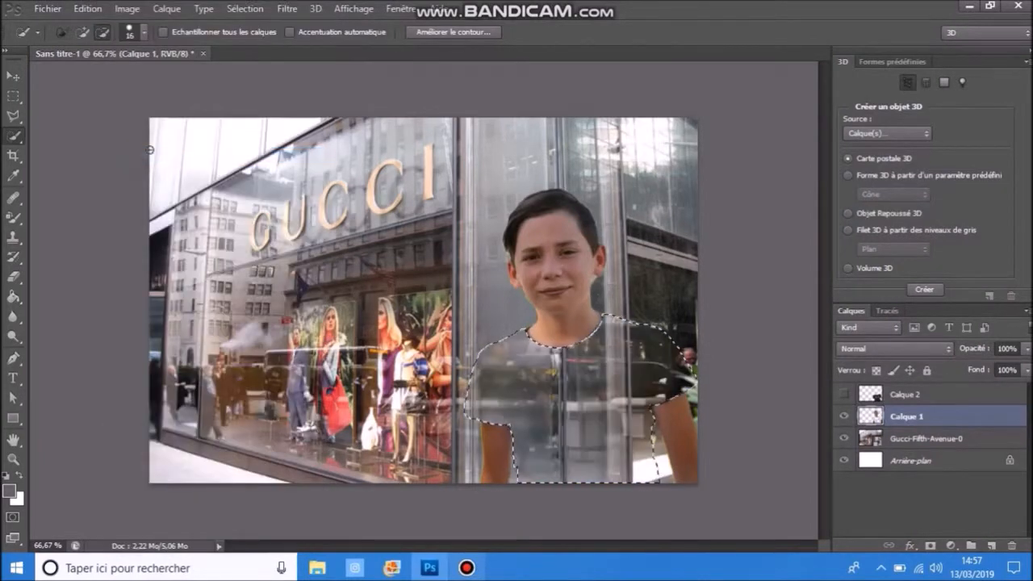
{"action": "right_click", "coordinate": [584, 328]}
{"action": "left_click", "coordinate": [638, 56]}
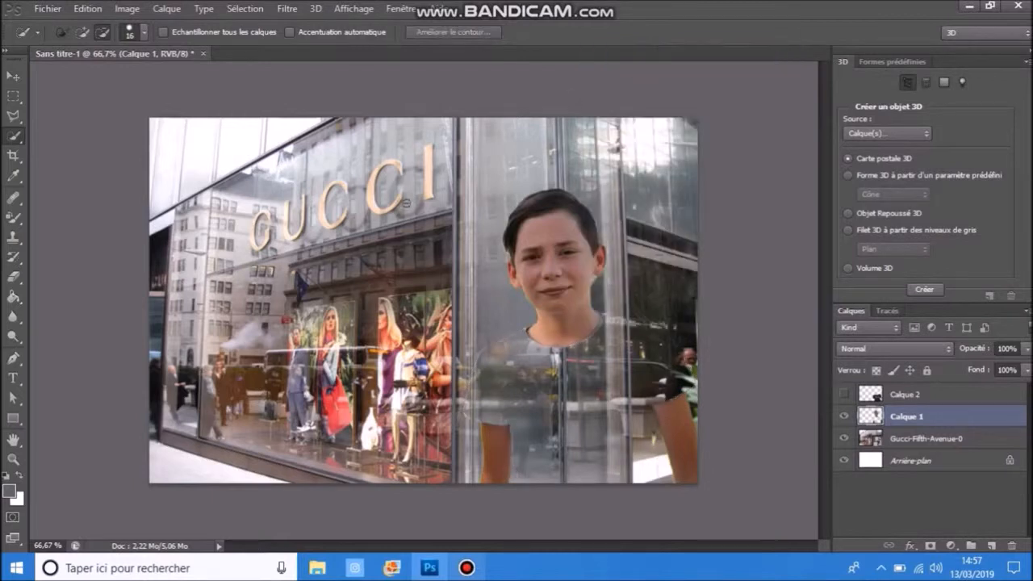
{"action": "left_click", "coordinate": [14, 276]}
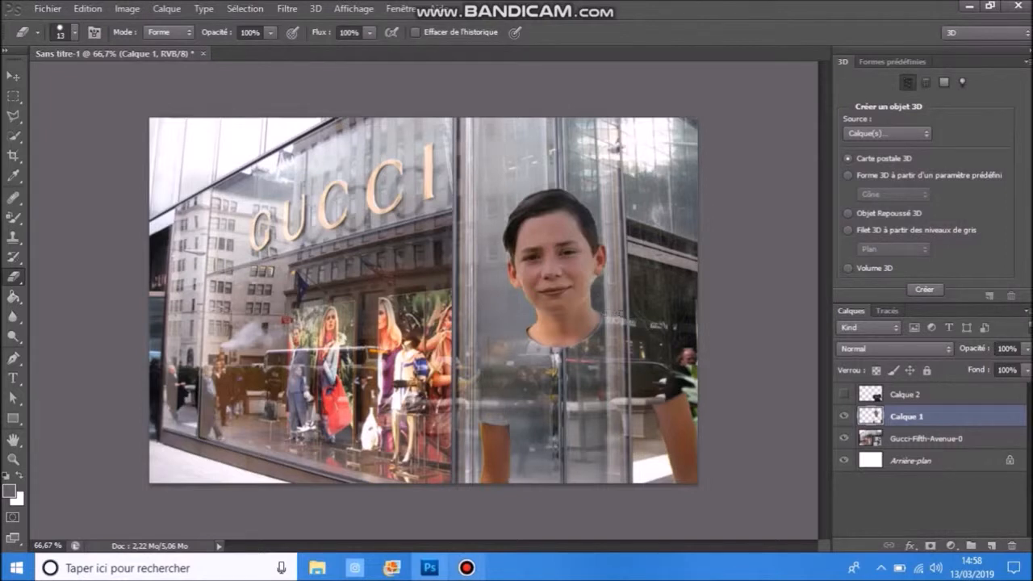
Step: Select the boy's head and neck on Calque 1 with the Quick Selection tool and copy them onto a new layer
{"action": "left_click", "coordinate": [7, 137]}
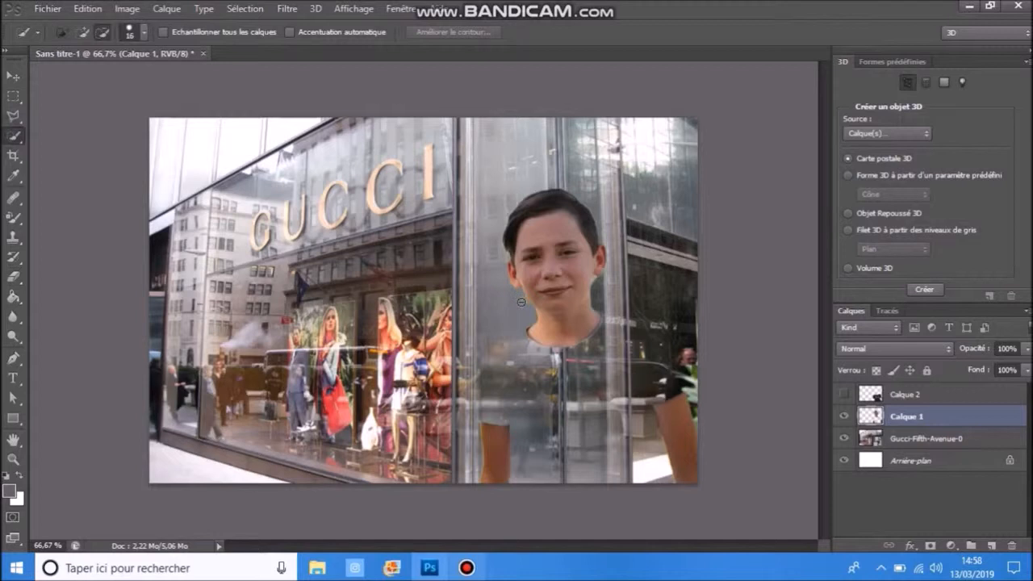
{"action": "left_click", "coordinate": [83, 31]}
{"action": "mouse_move", "coordinate": [537, 240]}
{"action": "left_mouse_down"}
{"action": "mouse_move", "coordinate": [554, 279]}
{"action": "mouse_move", "coordinate": [551, 311]}
{"action": "mouse_move", "coordinate": [510, 276]}
{"action": "mouse_move", "coordinate": [590, 264]}
{"action": "left_mouse_up"}
{"action": "right_click", "coordinate": [590, 264]}
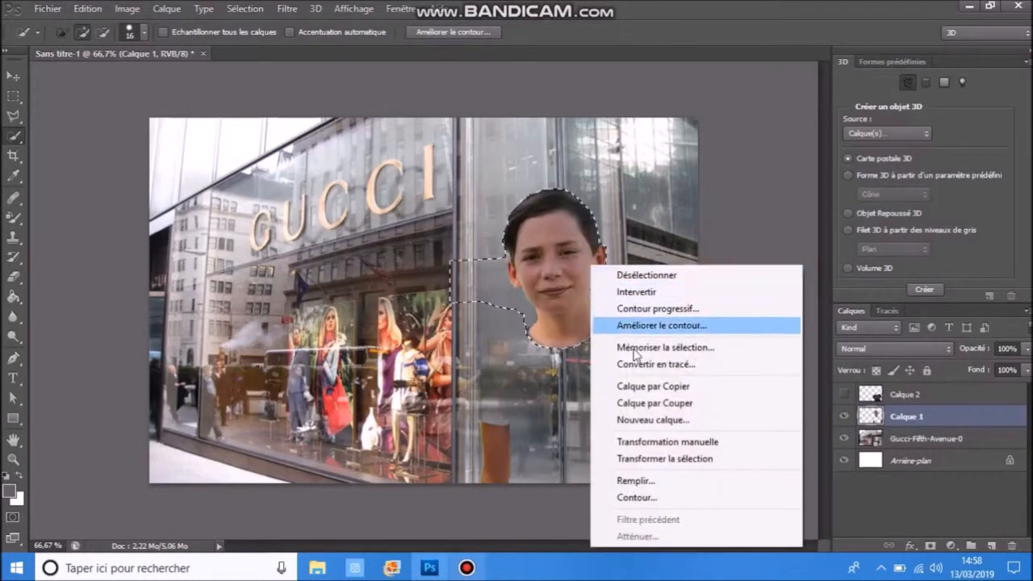
{"action": "left_click", "coordinate": [639, 389]}
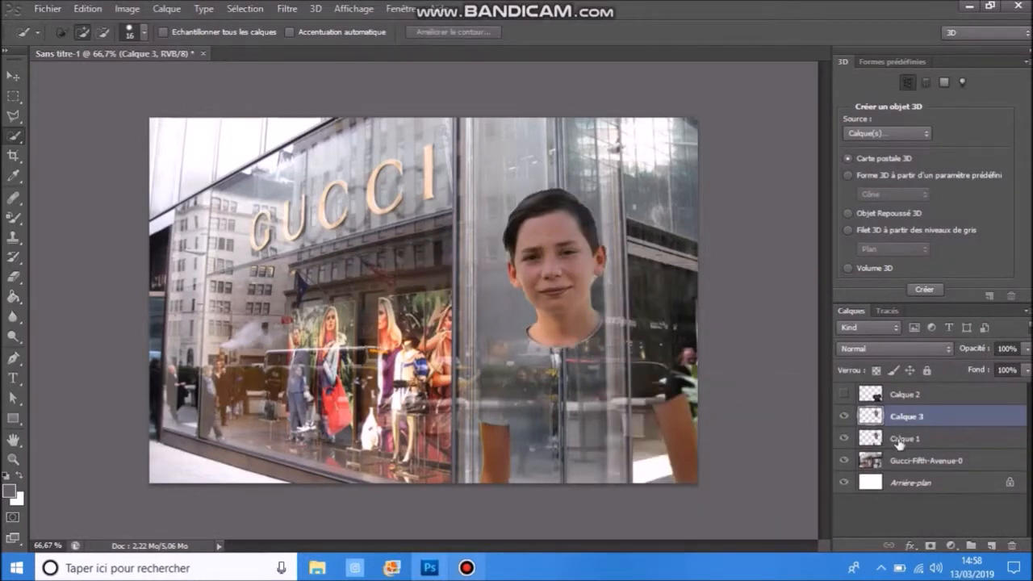
Step: Clear the head and neck from Calque 1, check the removal by toggling Calque 3's visibility, and deselect
{"action": "left_click", "coordinate": [901, 443]}
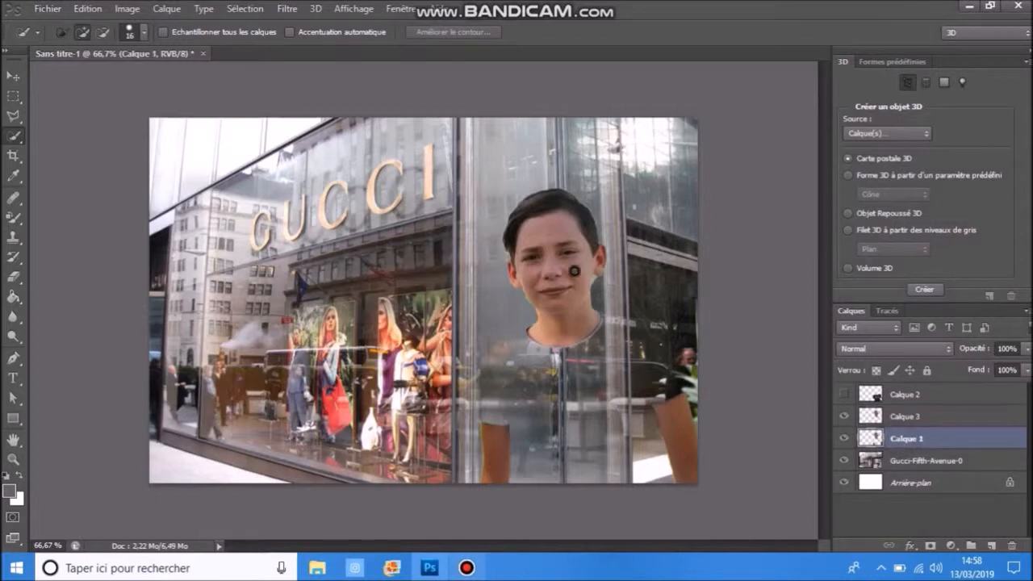
{"action": "right_click", "coordinate": [512, 279]}
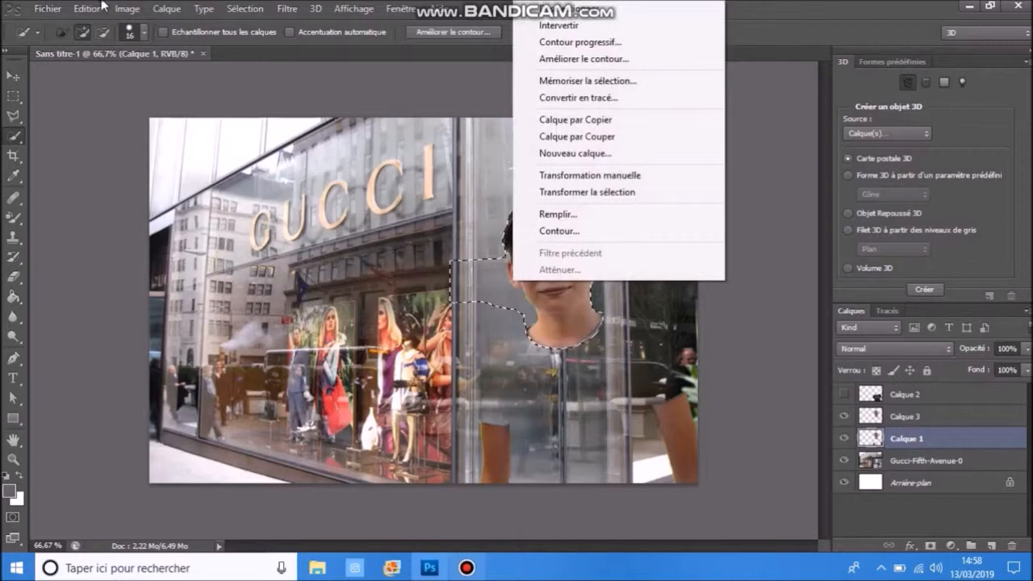
{"action": "left_click", "coordinate": [102, 5]}
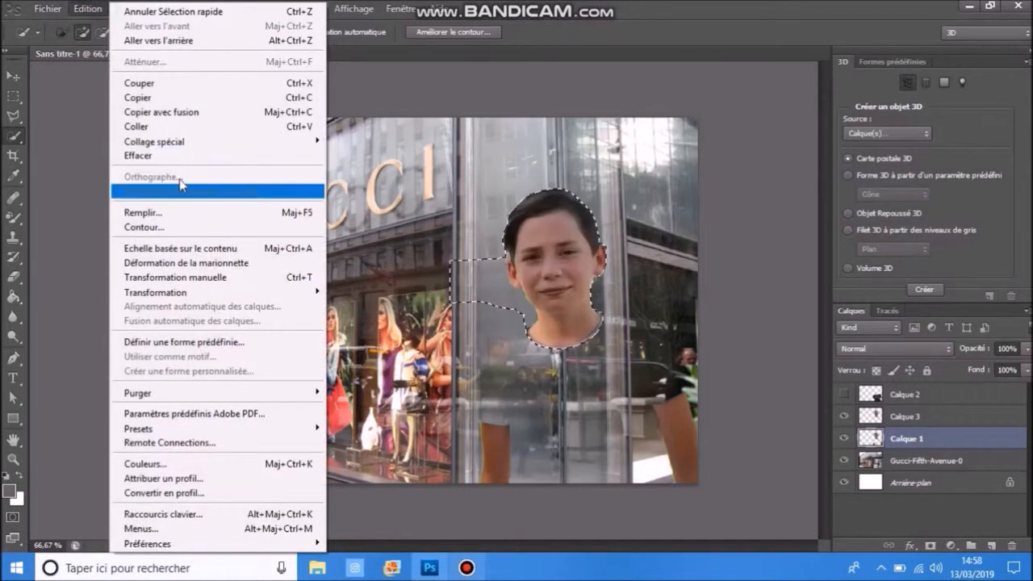
{"action": "left_click", "coordinate": [176, 159]}
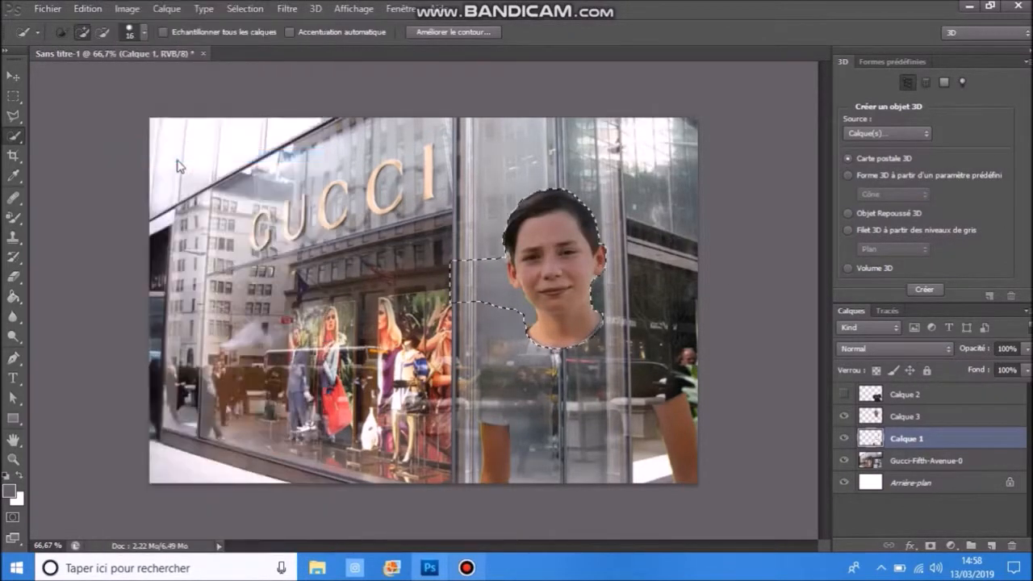
{"action": "left_click", "coordinate": [844, 417]}
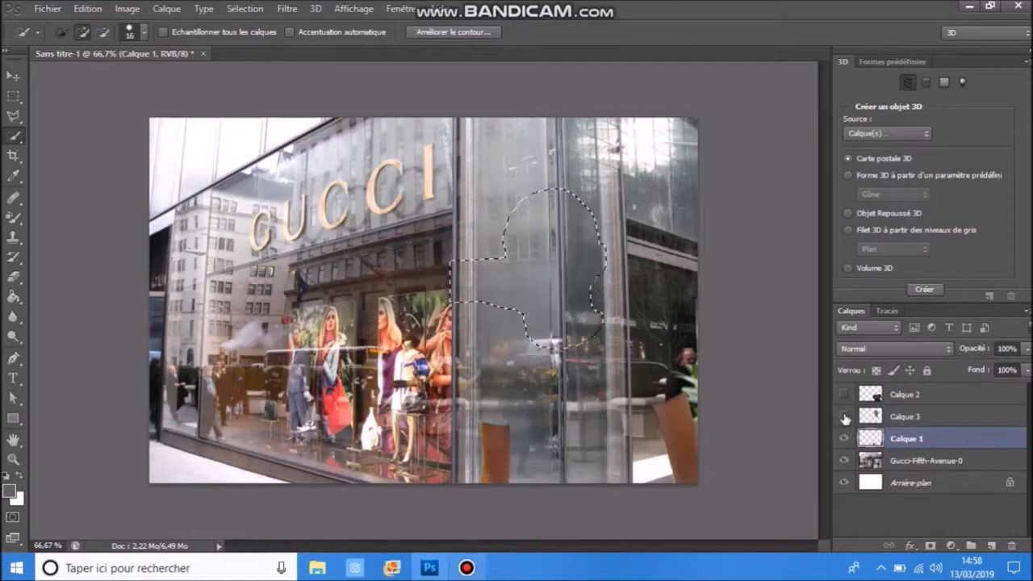
{"action": "left_click", "coordinate": [844, 416]}
{"action": "right_click", "coordinate": [597, 219]}
{"action": "left_click", "coordinate": [594, 214]}
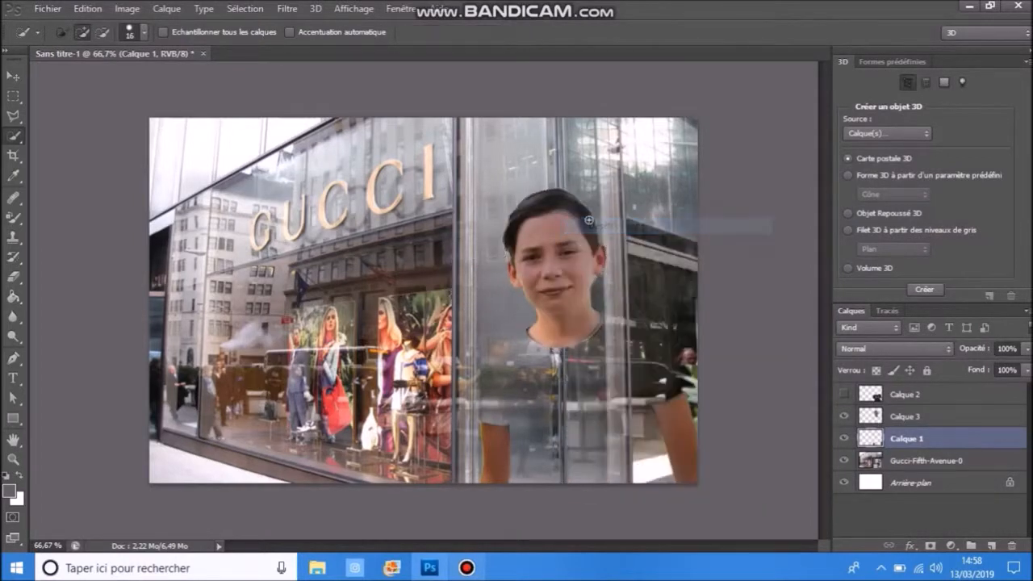
Step: Hide Calque 3, clean up the arm edges on Calque 1 with the 13 px Eraser, and show Calque 2 and Calque 3
{"action": "left_click", "coordinate": [844, 418]}
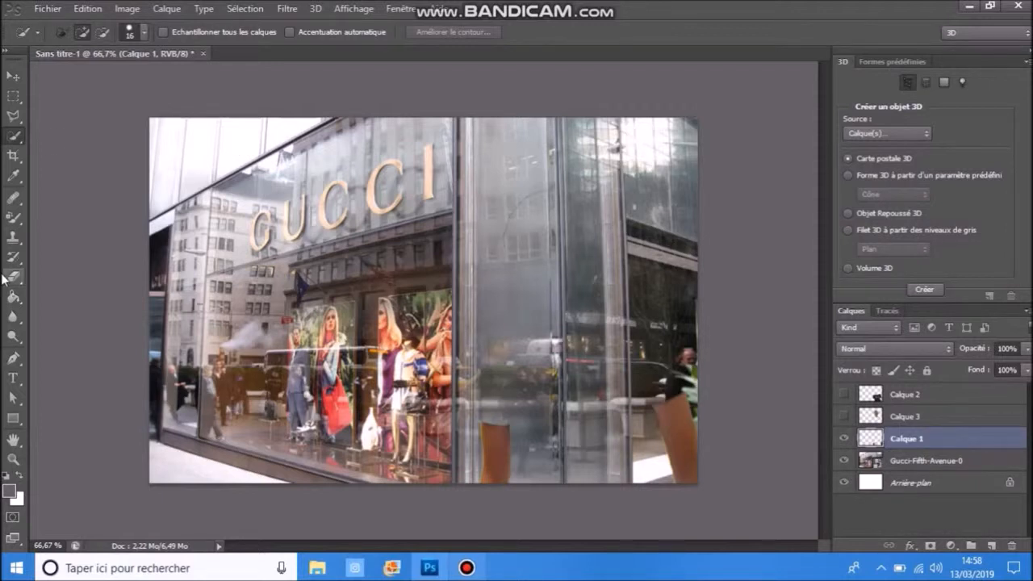
{"action": "left_click", "coordinate": [14, 276]}
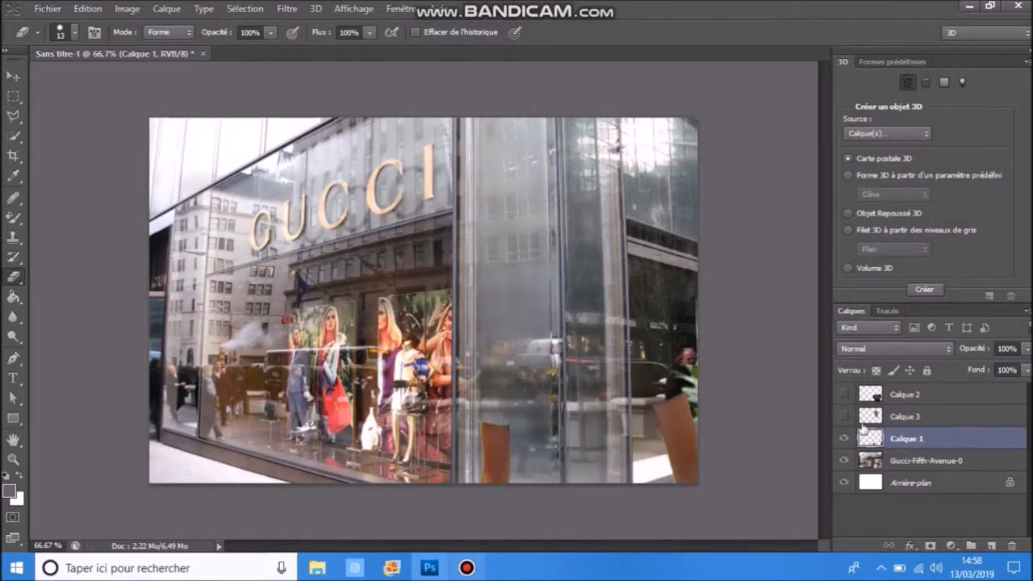
{"action": "left_click", "coordinate": [844, 394]}
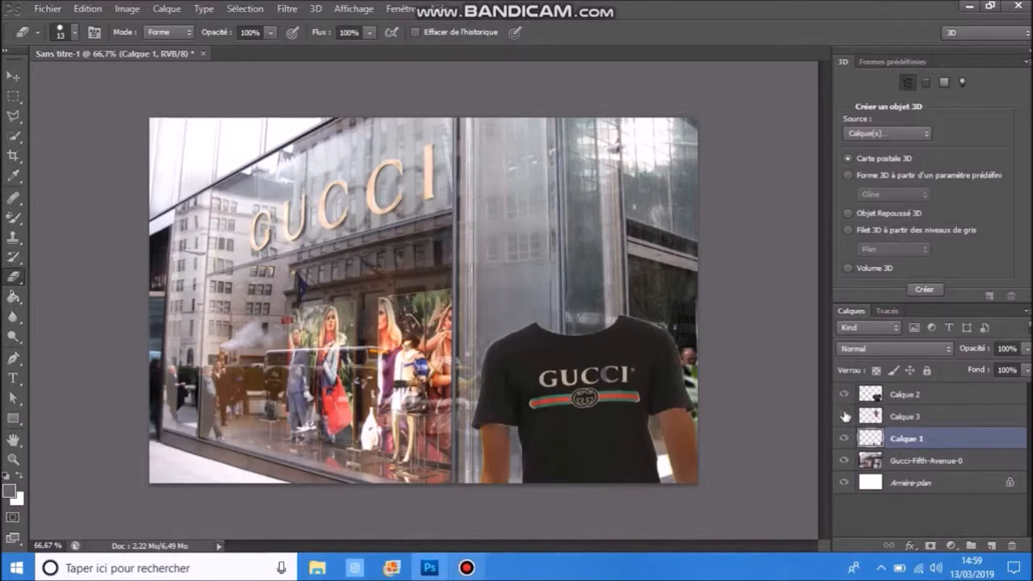
{"action": "left_click", "coordinate": [844, 416]}
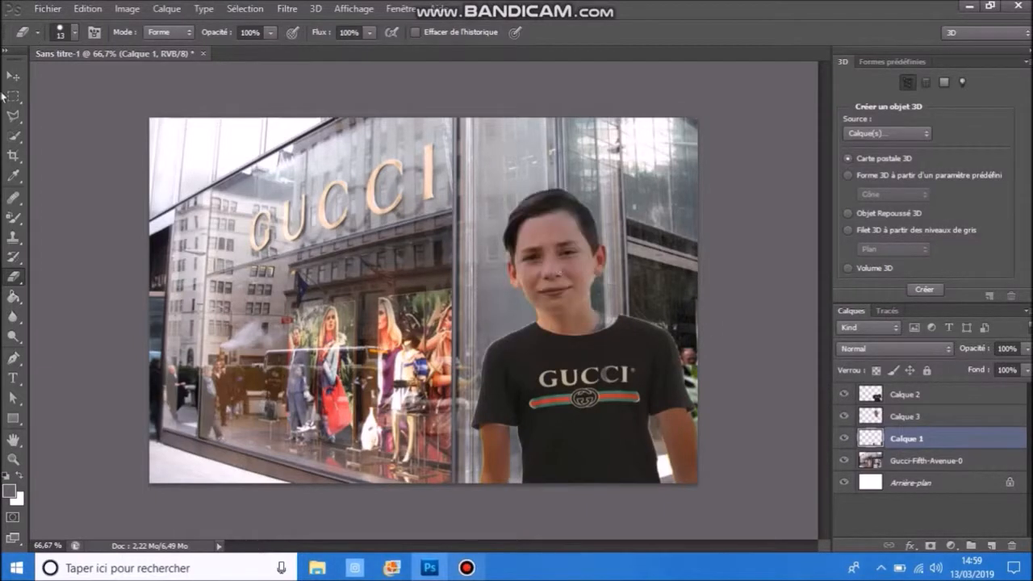
Step: Reposition the head on Calque 3 over the T-shirt collar, scaling it to 103.88% width and 96.84% height and rotating it 3.41°
{"action": "left_click", "coordinate": [940, 416]}
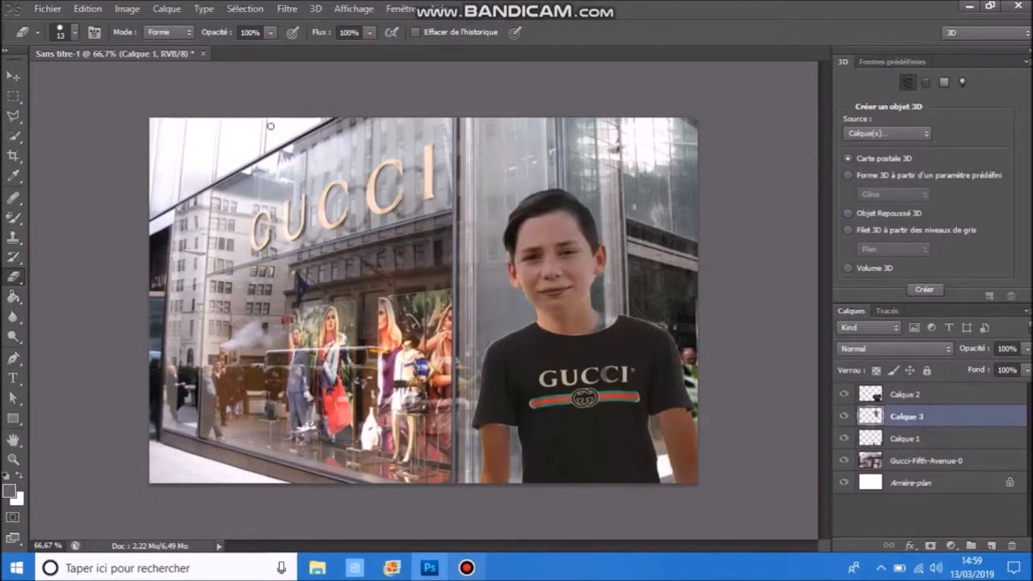
{"action": "left_click", "coordinate": [13, 75]}
{"action": "left_click_drag", "start_coordinate": [542, 240], "coordinate": [551, 234]}
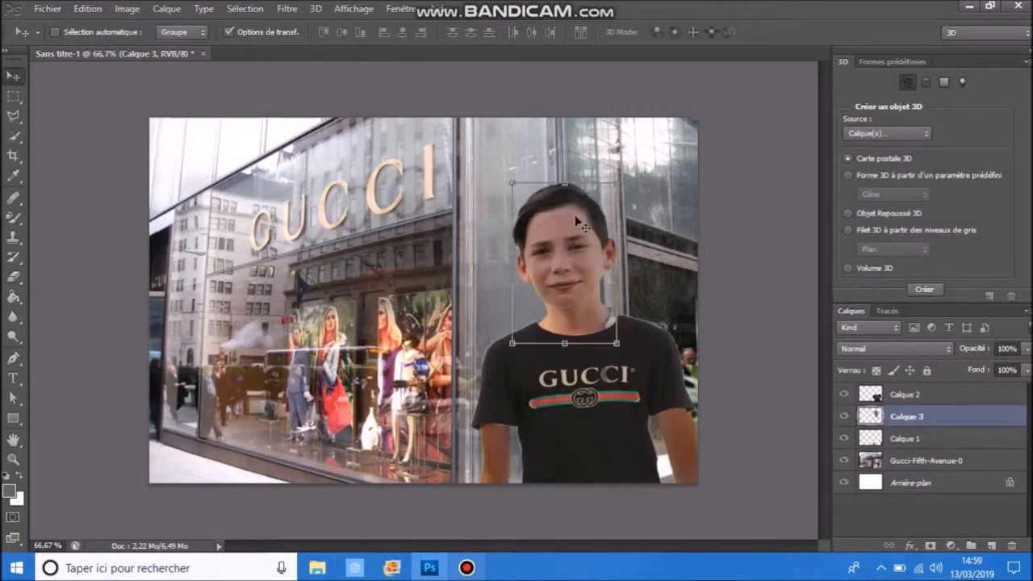
{"action": "mouse_move", "coordinate": [613, 184]}
{"action": "left_mouse_down"}
{"action": "mouse_move", "coordinate": [634, 175]}
{"action": "mouse_move", "coordinate": [624, 181]}
{"action": "left_mouse_up"}
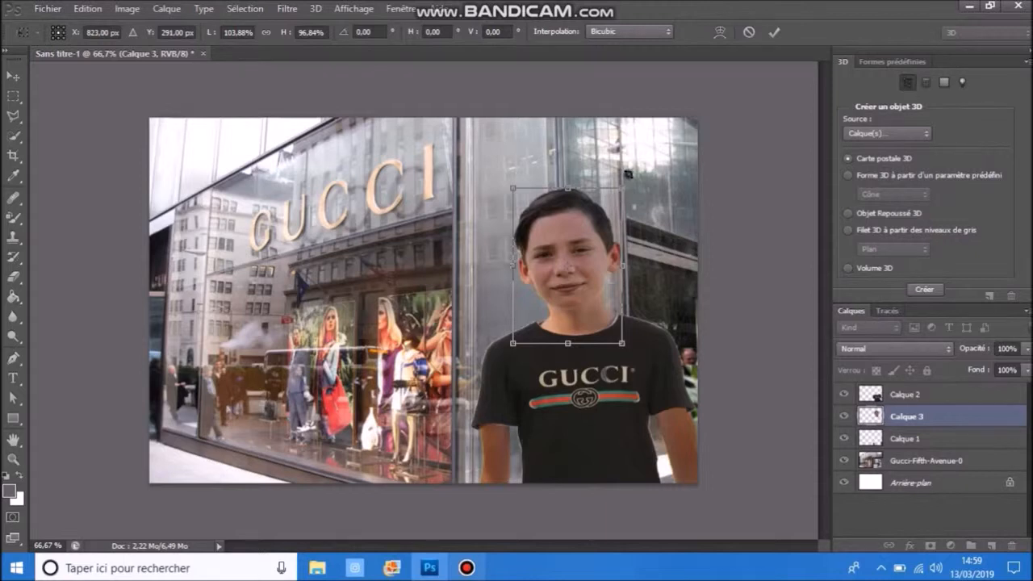
{"action": "left_click_drag", "start_coordinate": [627, 173], "coordinate": [633, 178]}
{"action": "left_click_drag", "start_coordinate": [592, 252], "coordinate": [595, 252]}
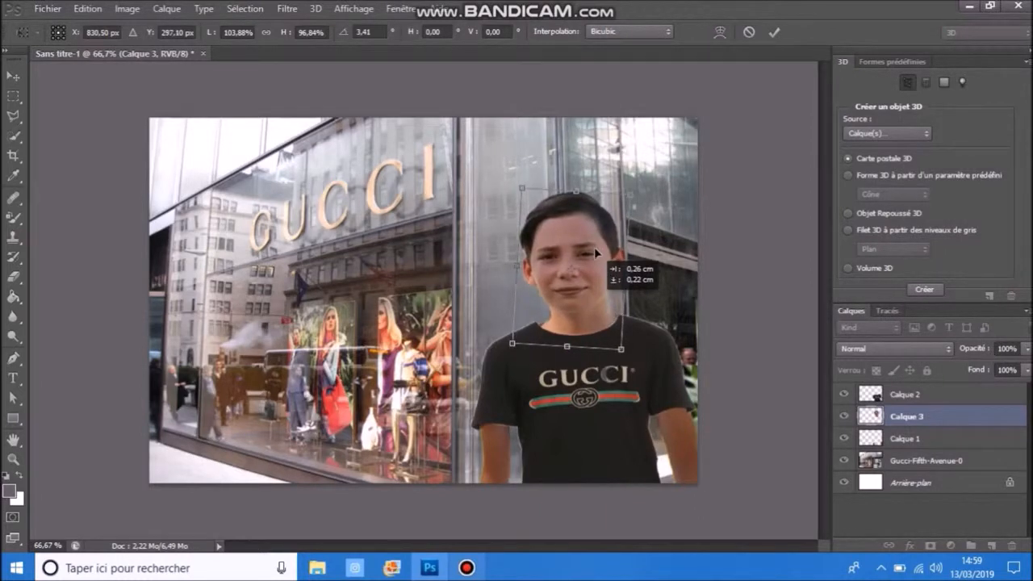
{"action": "left_click_drag", "start_coordinate": [593, 251], "coordinate": [591, 247]}
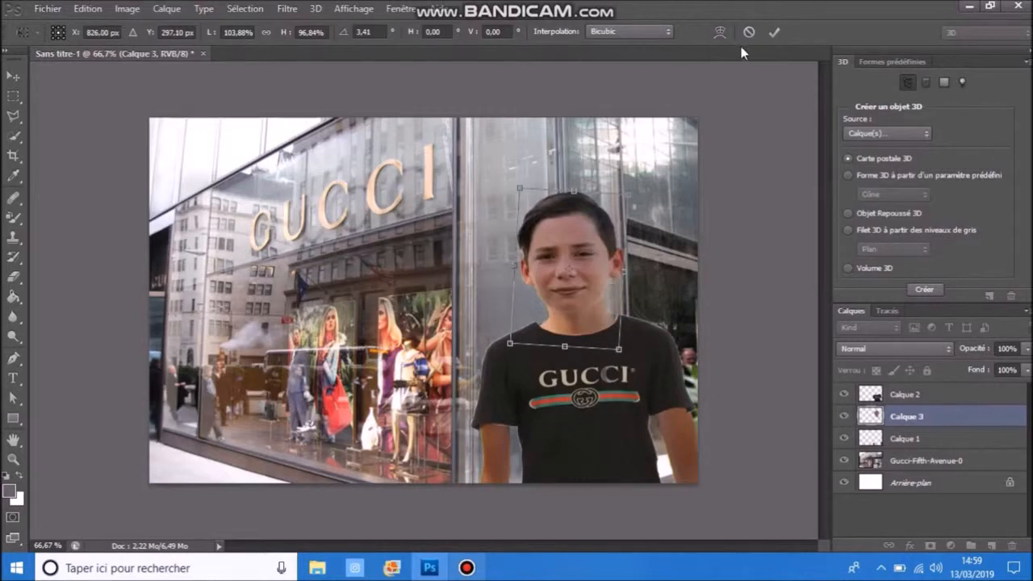
{"action": "left_click", "coordinate": [781, 31]}
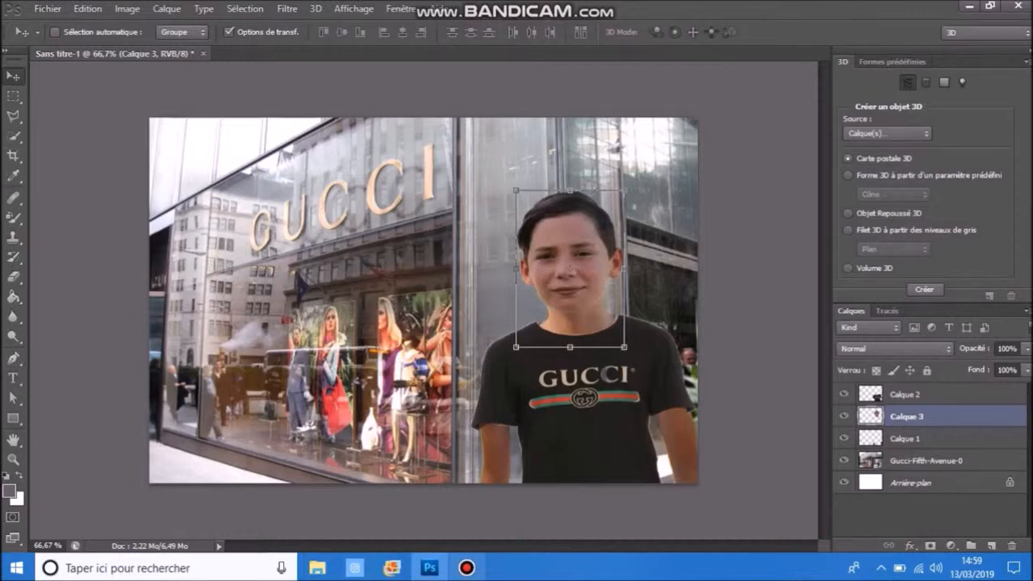
Step: Apply a Gaussian Blur with a 2.0 pixel radius to the Gucci-Fifth-Avenue-0 background layer
{"action": "left_click", "coordinate": [911, 466]}
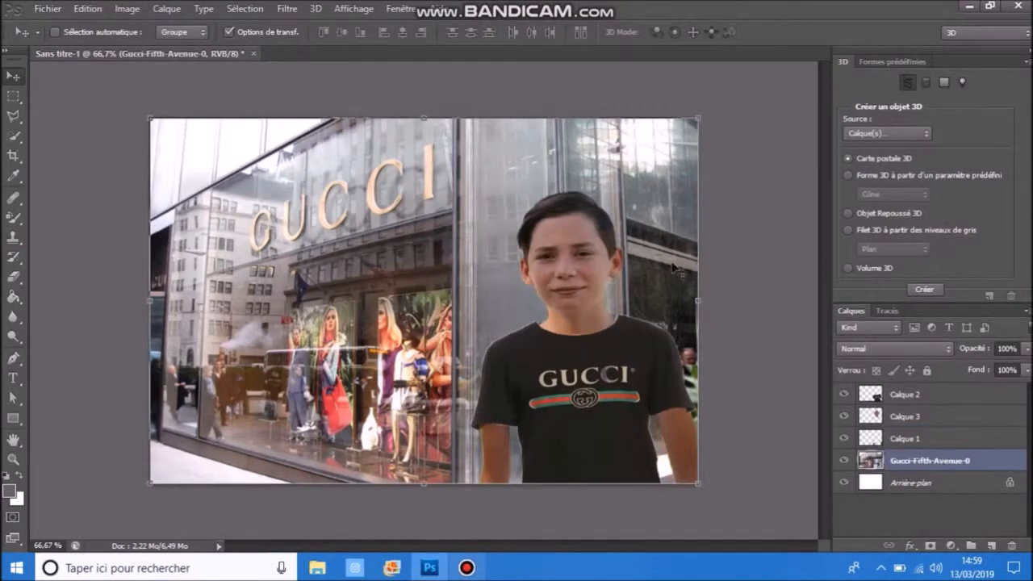
{"action": "left_click", "coordinate": [304, 11]}
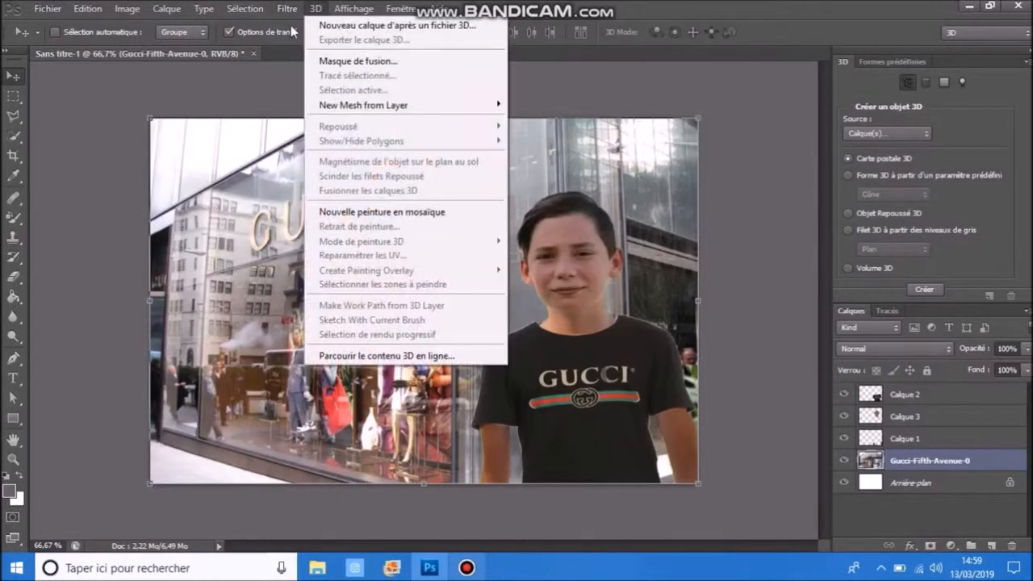
{"action": "mouse_move", "coordinate": [313, 164]}
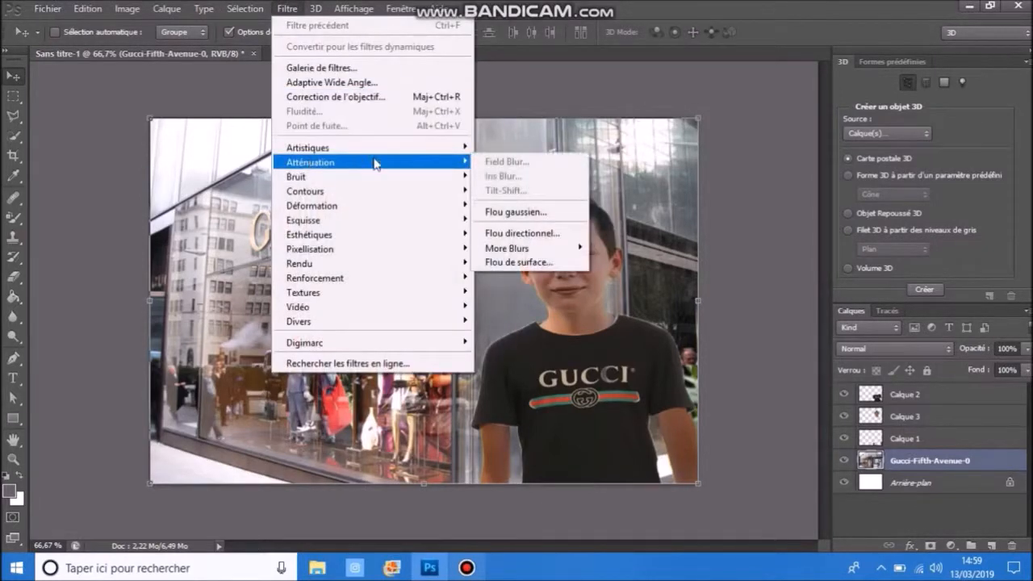
{"action": "left_click", "coordinate": [542, 210]}
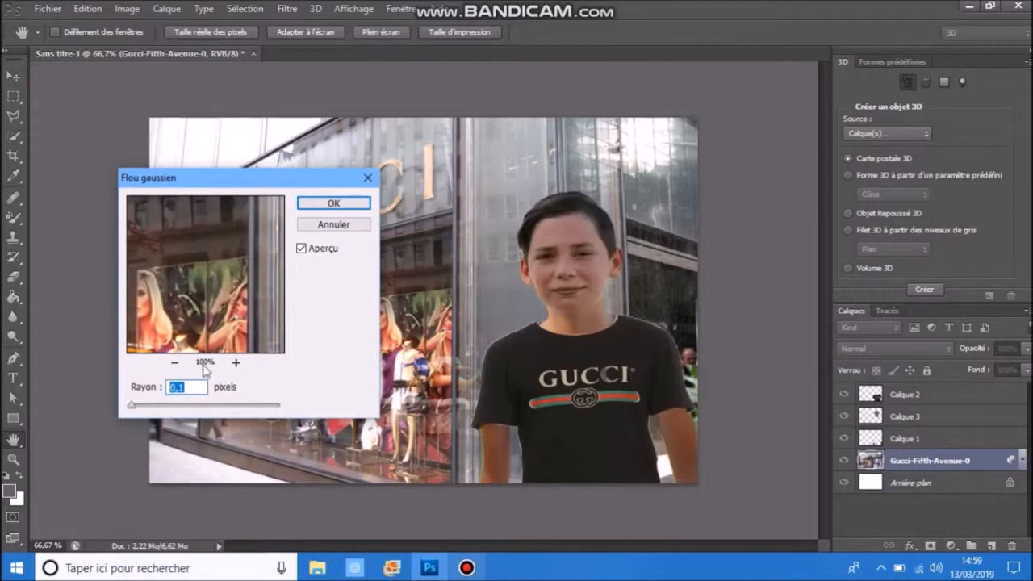
{"action": "left_click_drag", "start_coordinate": [132, 409], "coordinate": [149, 412]}
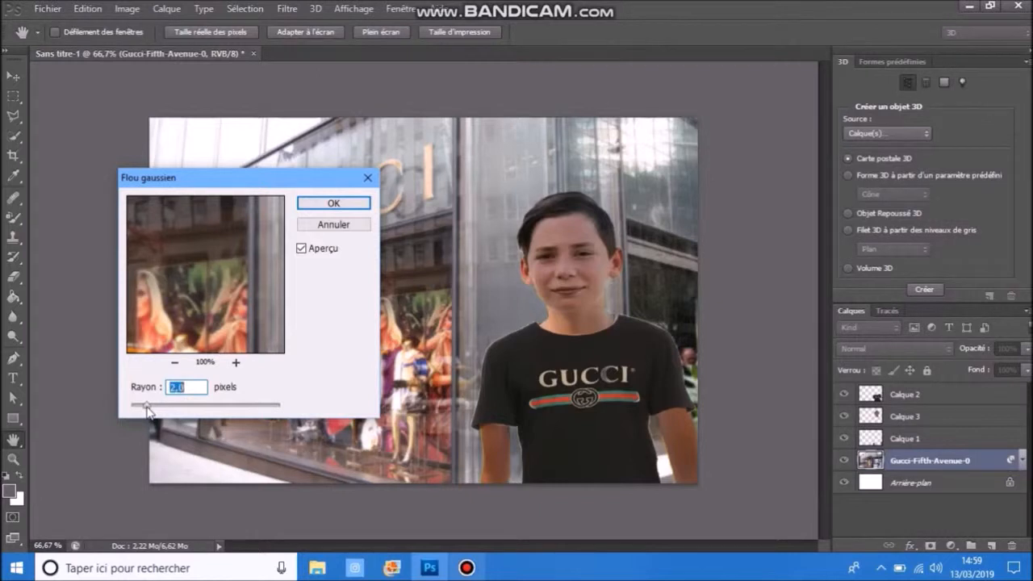
{"action": "left_click", "coordinate": [332, 207]}
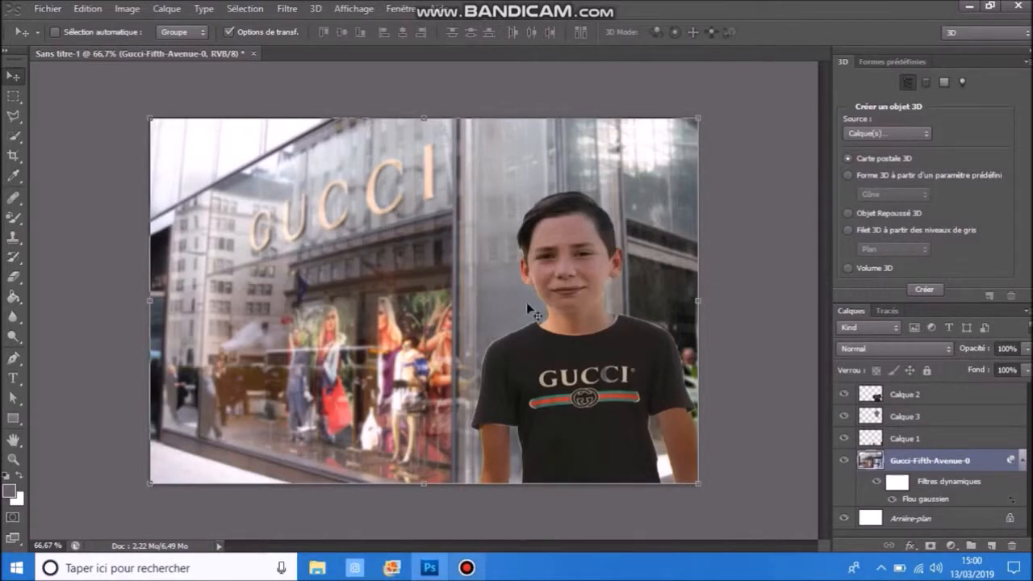
Step: Enlarge the Gucci-Fifth-Avenue-0 background layer to 195.43% width and 144.99% height, extending it past the canvas's upper and right edges
{"action": "left_click", "coordinate": [695, 119]}
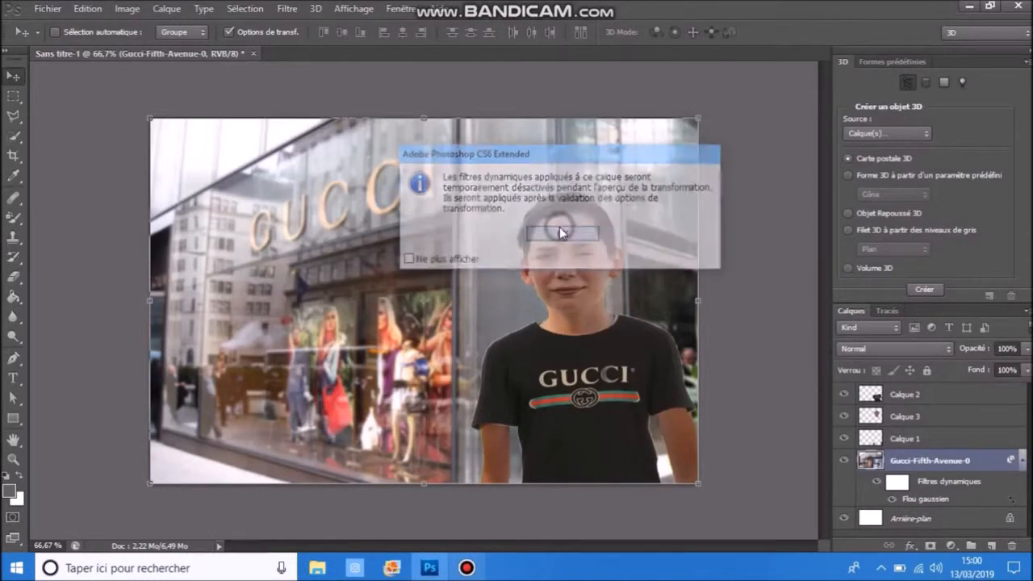
{"action": "key", "text": "Return"}
{"action": "left_click_drag", "start_coordinate": [685, 118], "coordinate": [479, 372]}
{"action": "left_click_drag", "start_coordinate": [712, 135], "coordinate": [843, 107]}
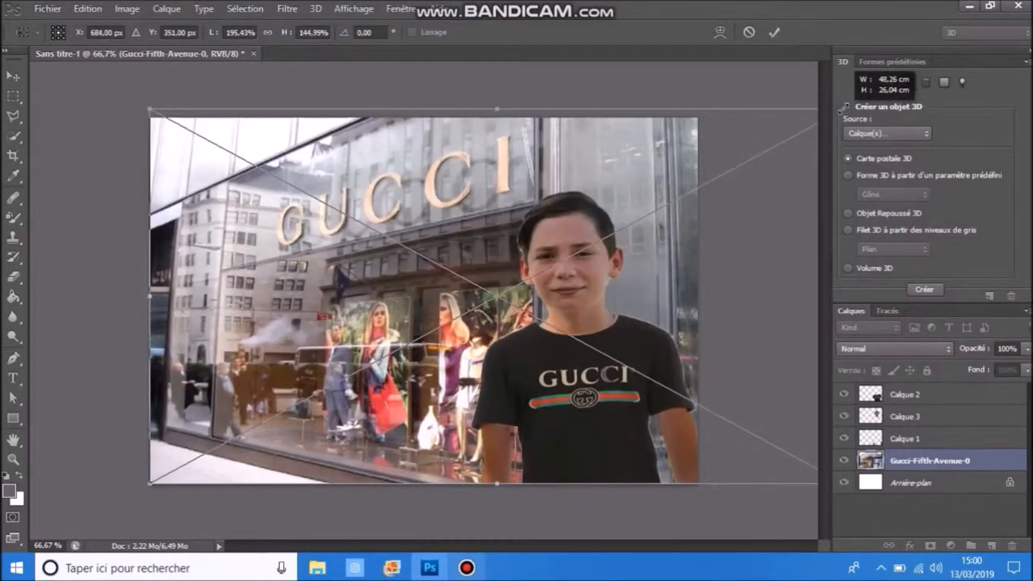
{"action": "left_click_drag", "start_coordinate": [843, 107], "coordinate": [842, 108]}
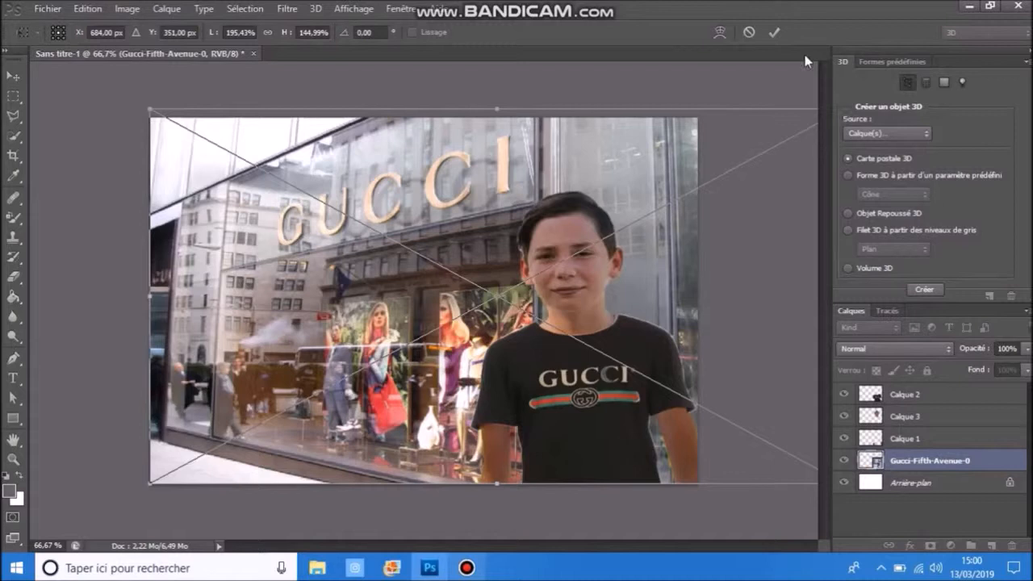
{"action": "left_click", "coordinate": [774, 33]}
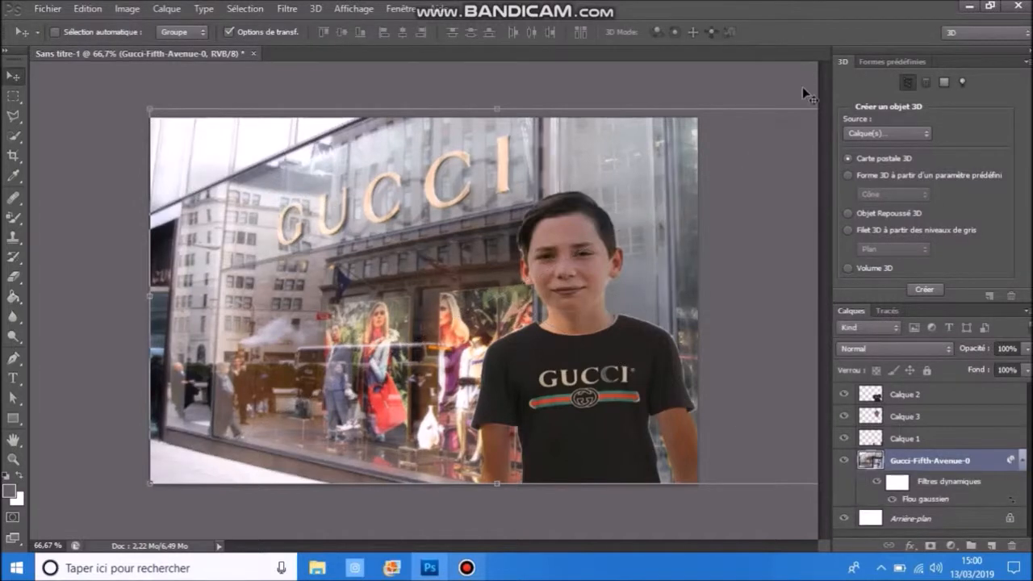